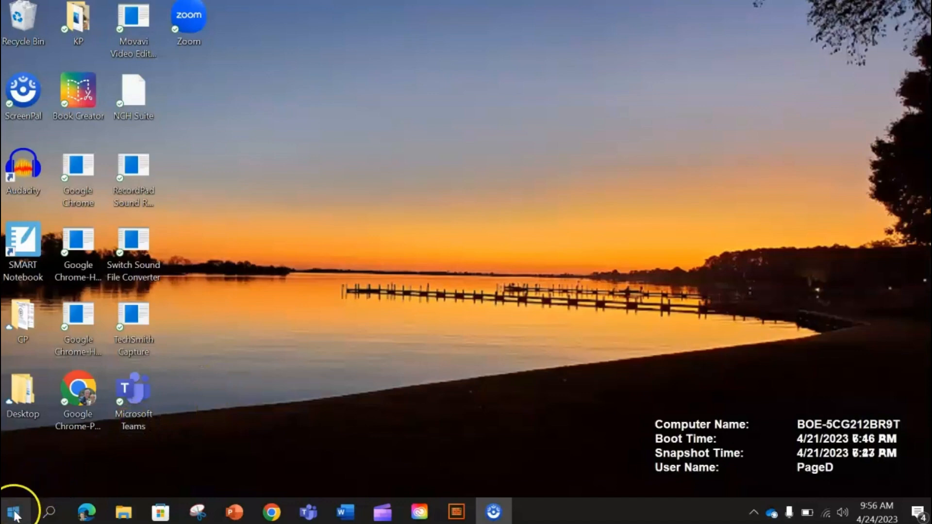
- Pin OneNote for Windows 10 from the Start menu's Microsoft Office group to the taskbar
click(14, 512)
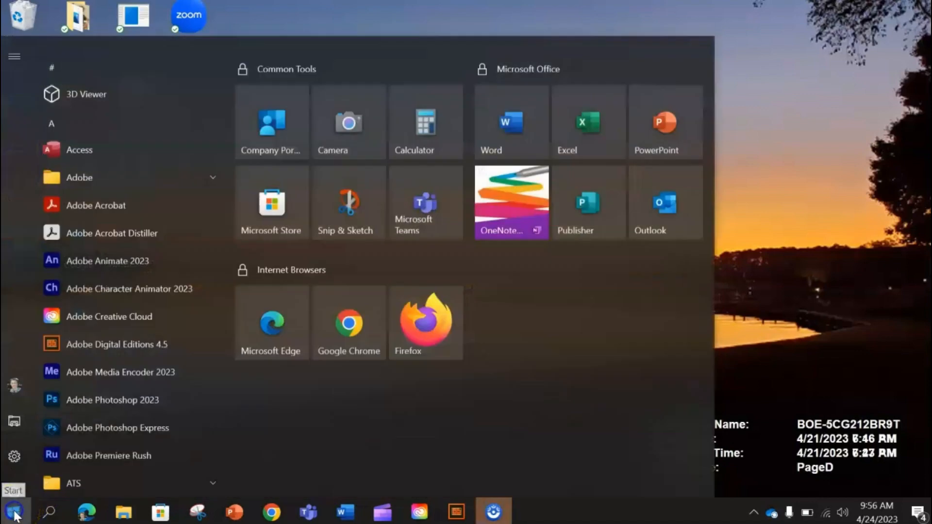
right_click(515, 183)
mouse_move(545, 202)
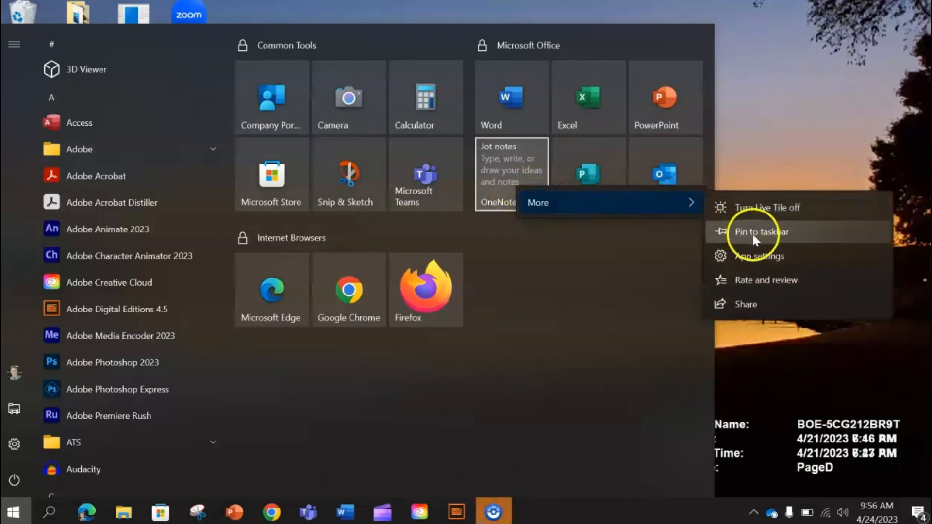
click(768, 232)
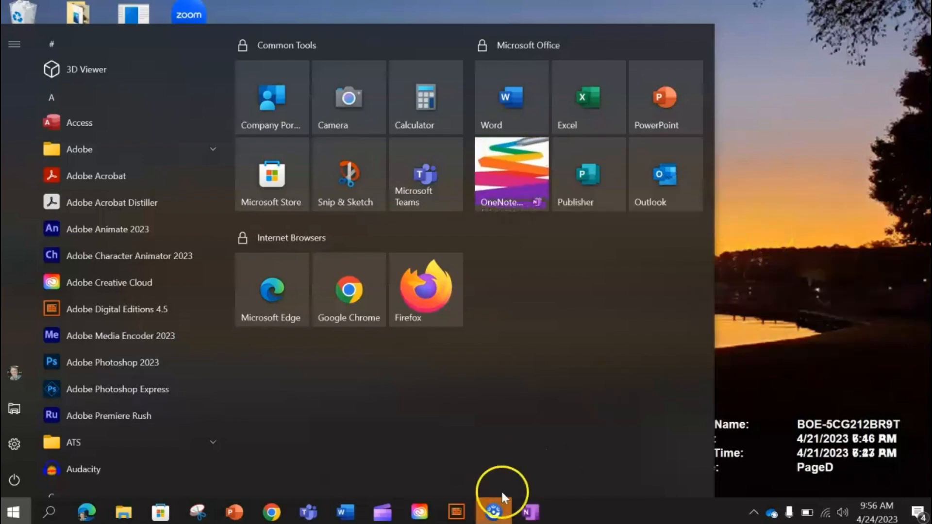
click(786, 306)
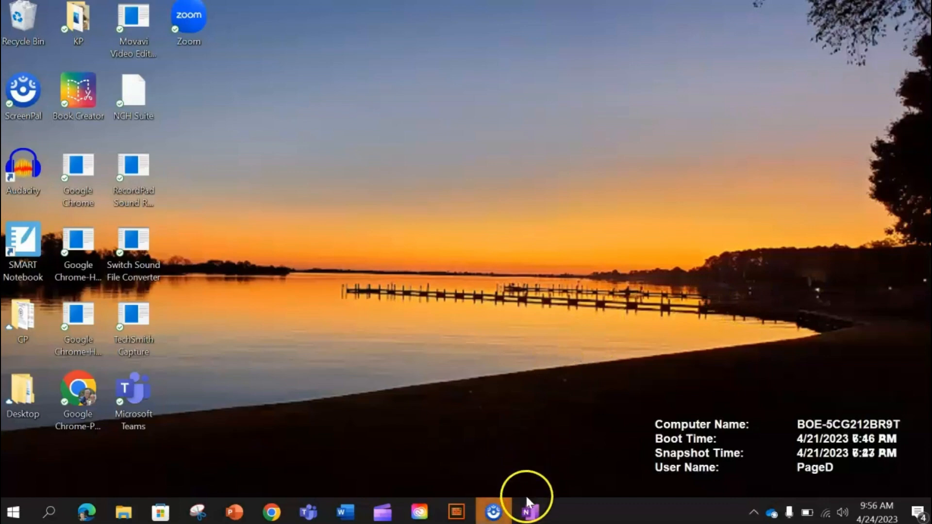
- Open OneNote for Windows 10, look through the additional notebooks available to open, and close it without opening any
click(530, 512)
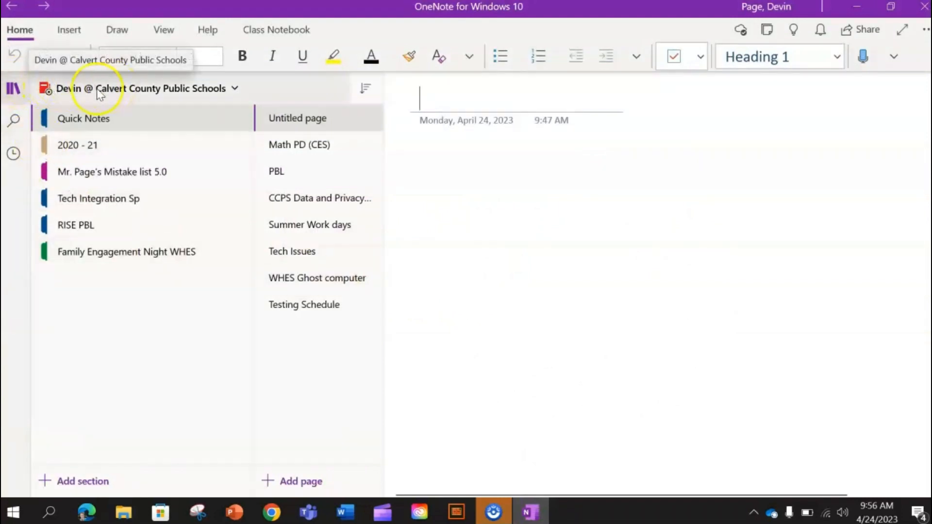
click(184, 92)
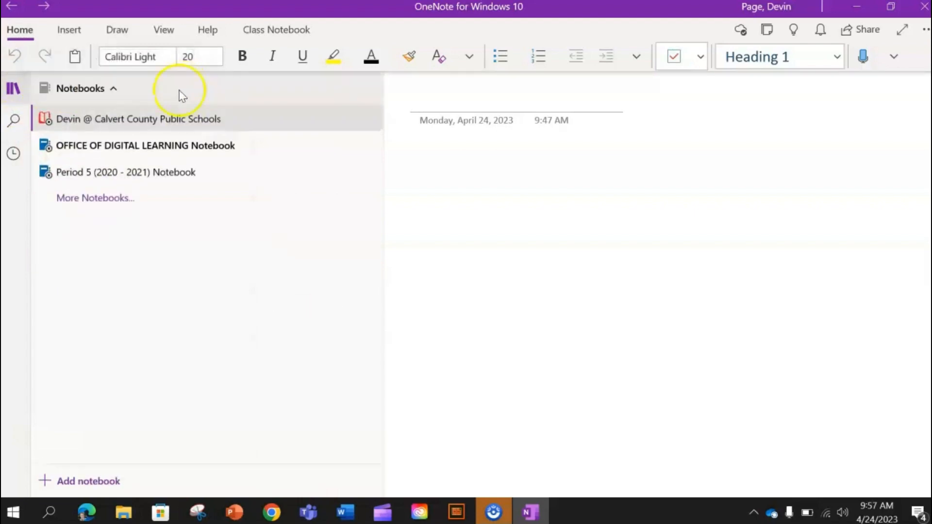
click(106, 199)
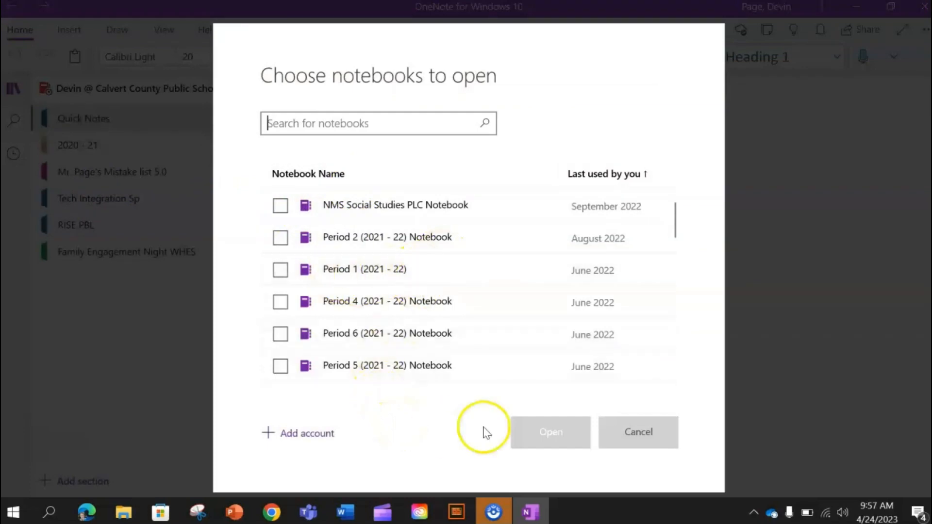
click(631, 433)
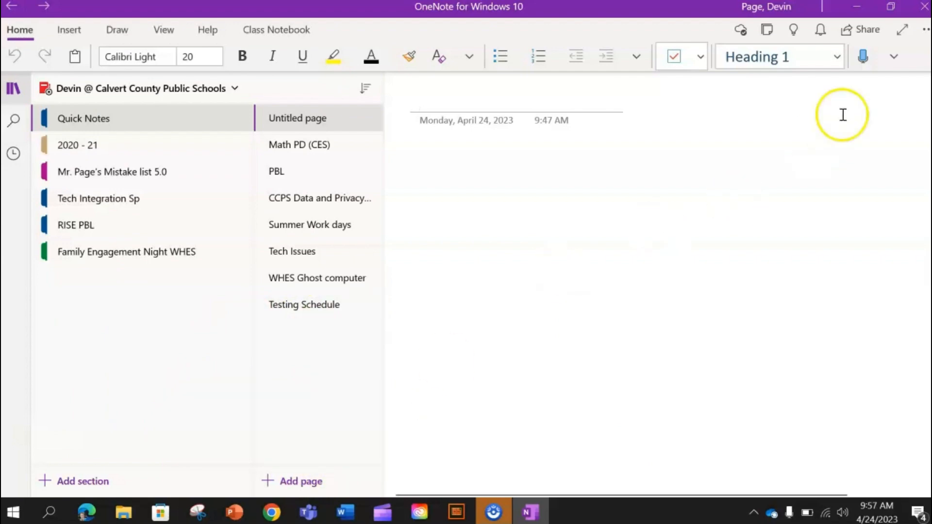
click(919, 10)
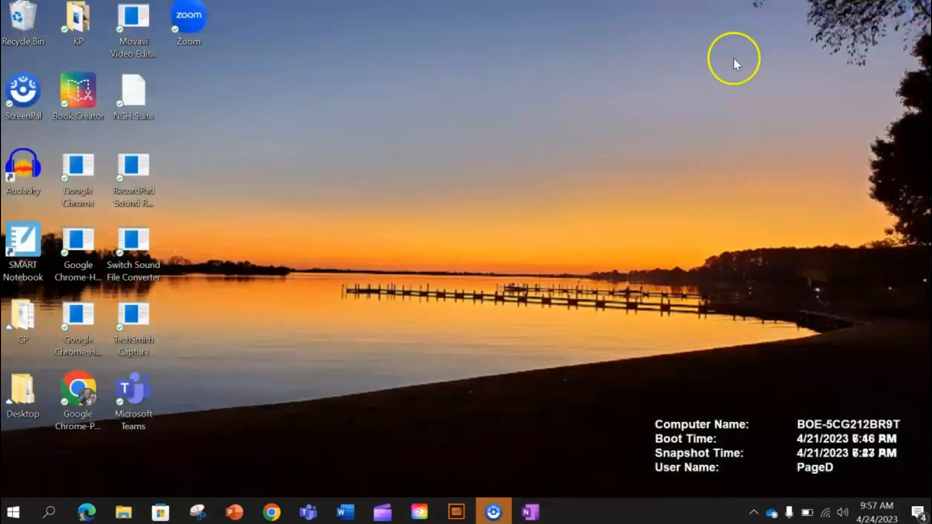
- Switch to Microsoft Edge and open the Class Notebook app from the Microsoft 365 home page
click(86, 512)
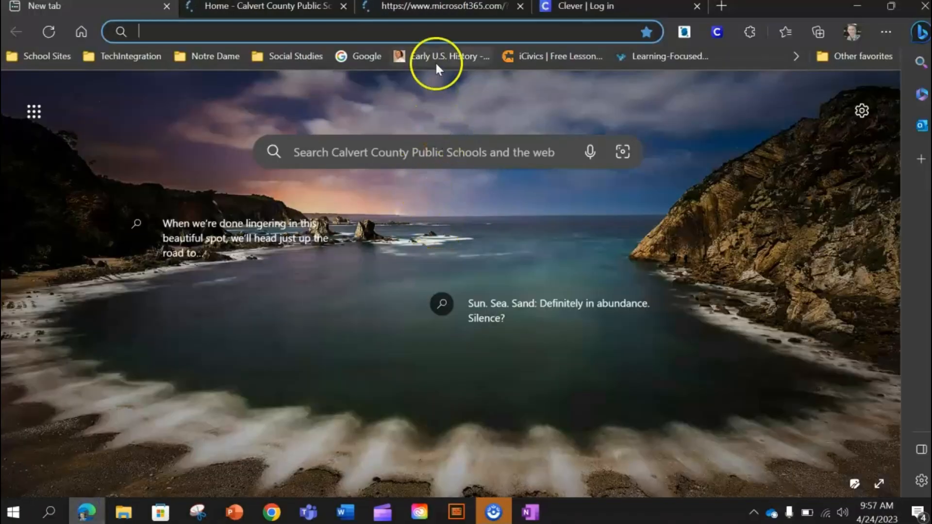
click(436, 8)
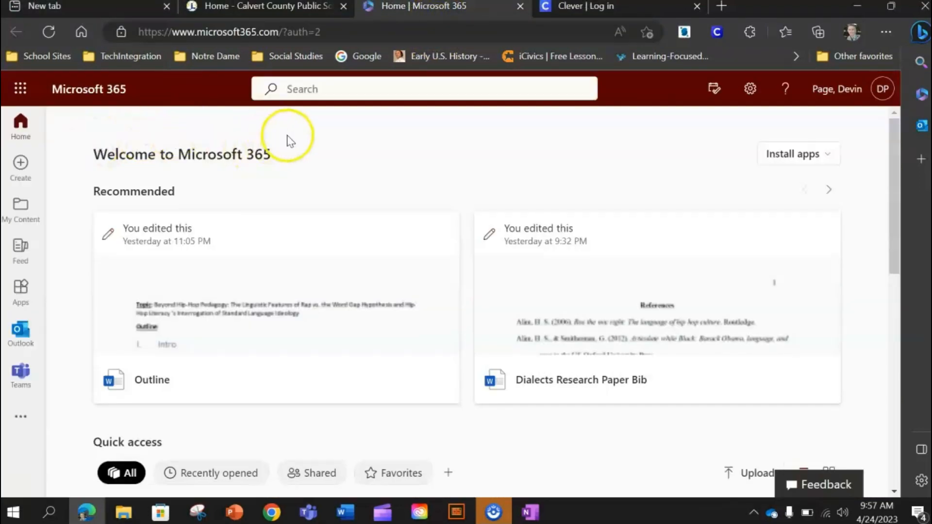
click(20, 90)
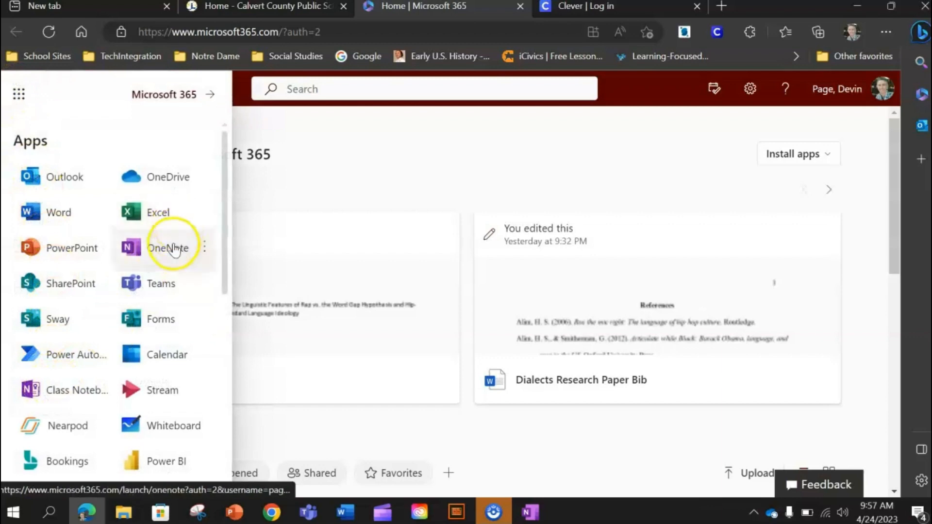
click(67, 392)
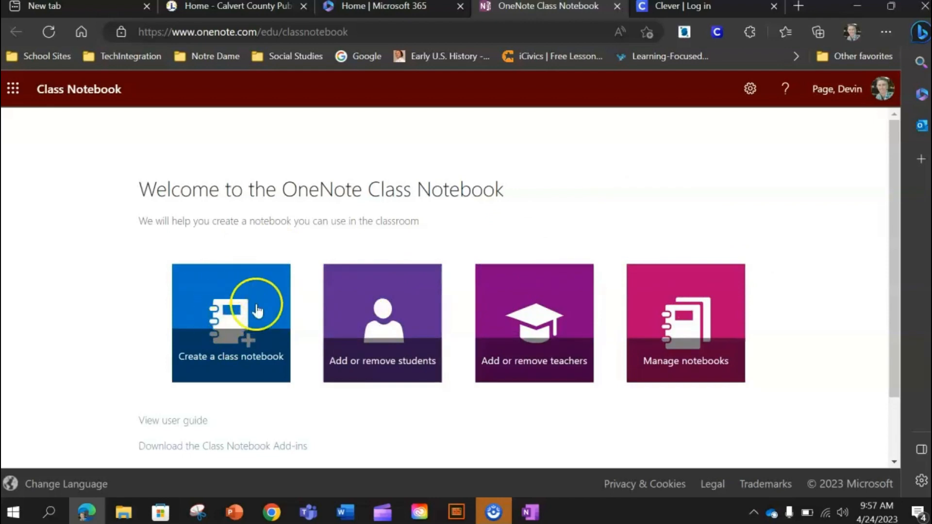
- Start a new class notebook named PLC and accept the overview of its section groups
click(227, 312)
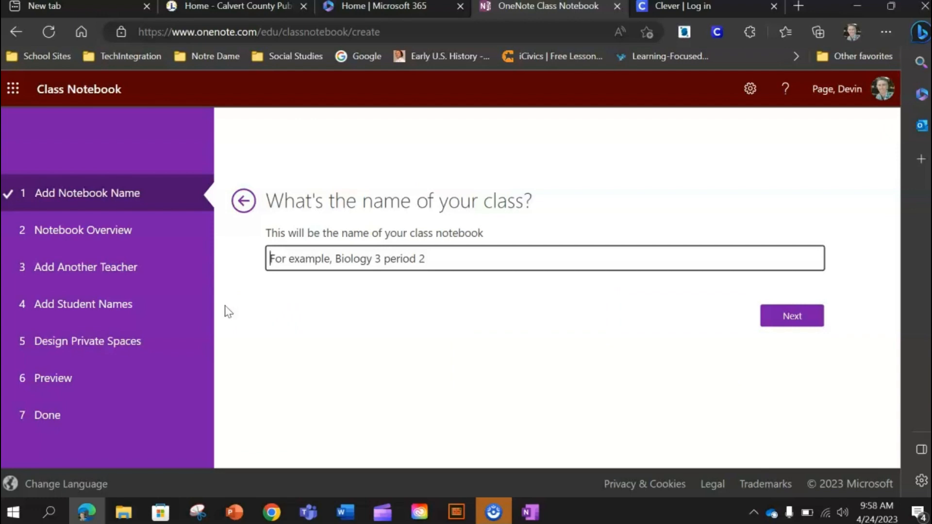
text(PLC)
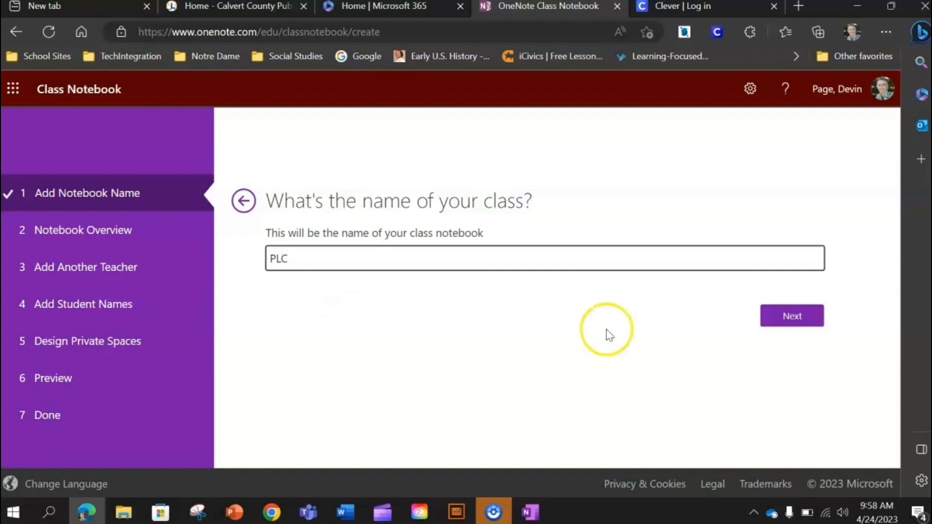
click(777, 316)
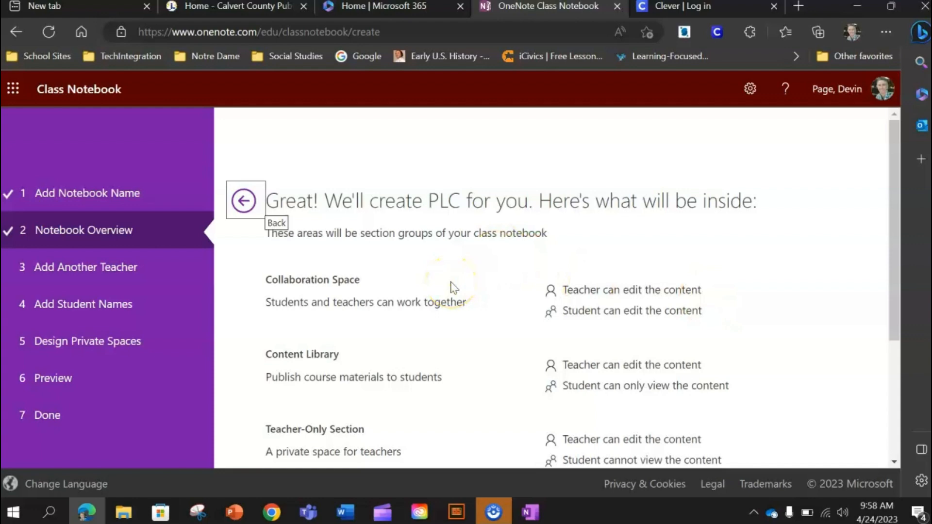
scroll(452, 287, down, 4)
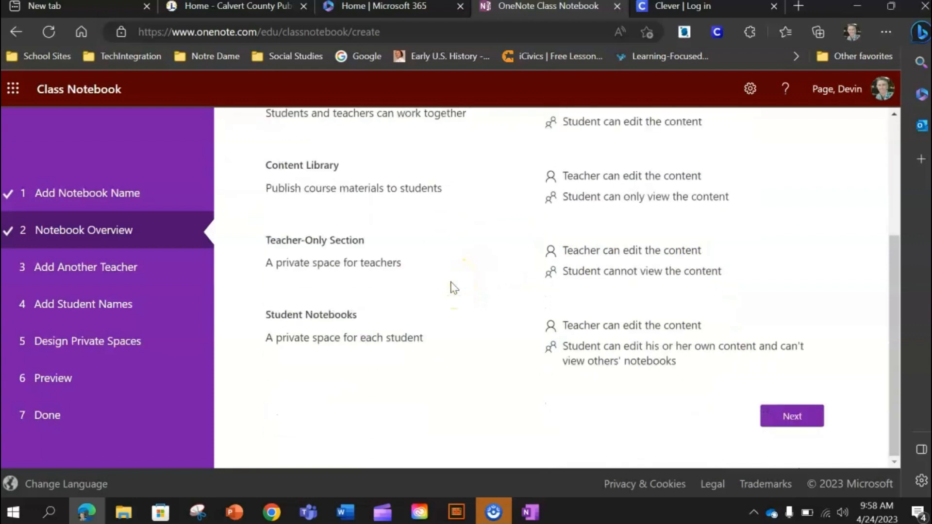
click(792, 417)
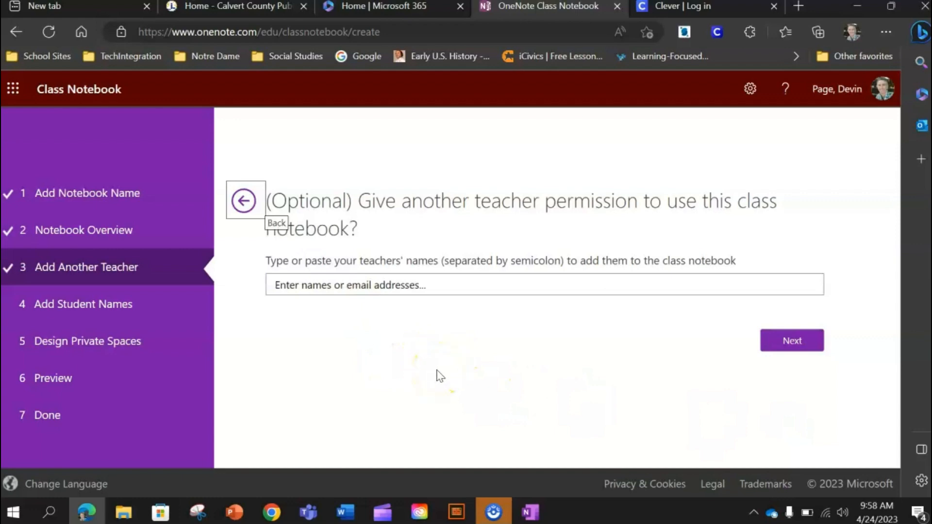
- Give another teacher permission to use the notebook by looking up their surname, and leave the student names empty
click(383, 282)
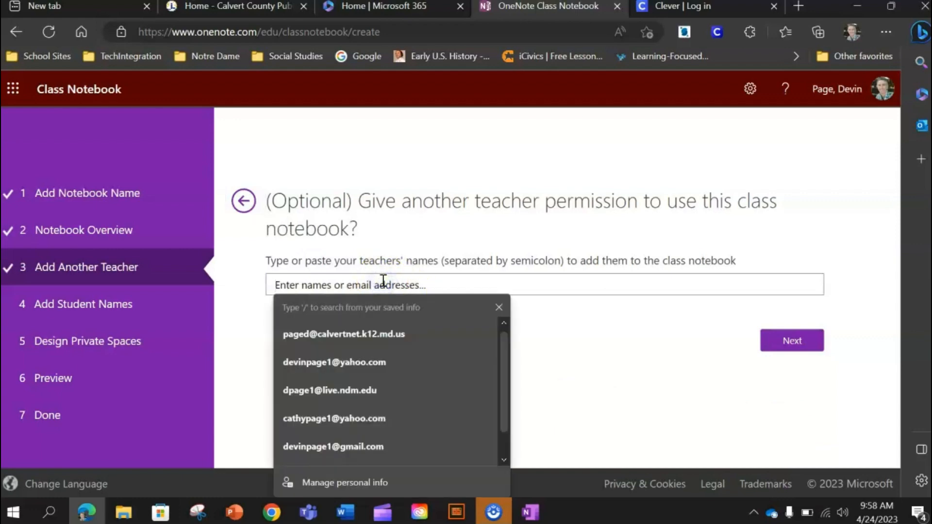
text(gearhar)
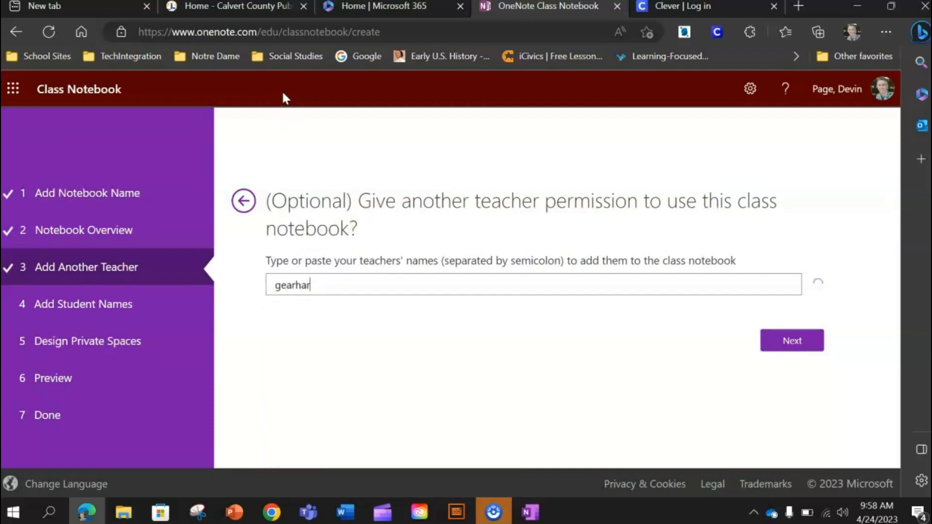
text(t)
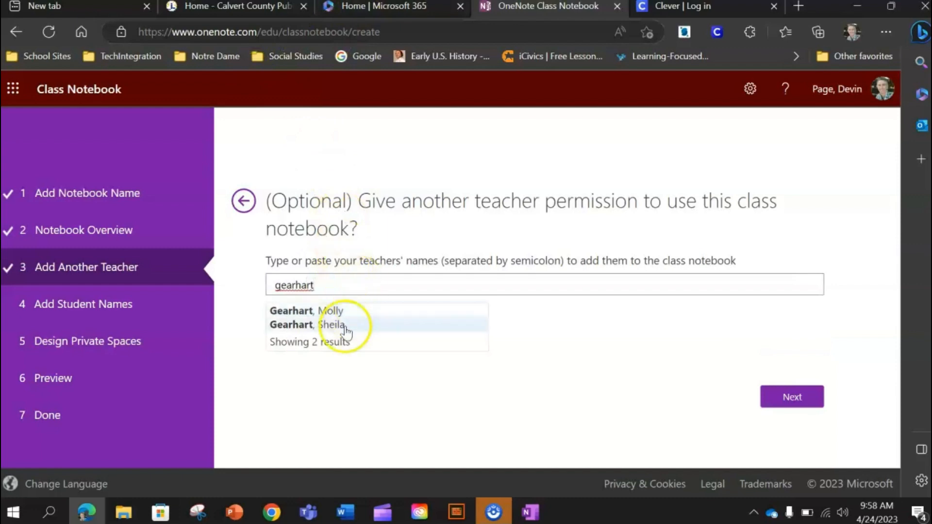
click(336, 325)
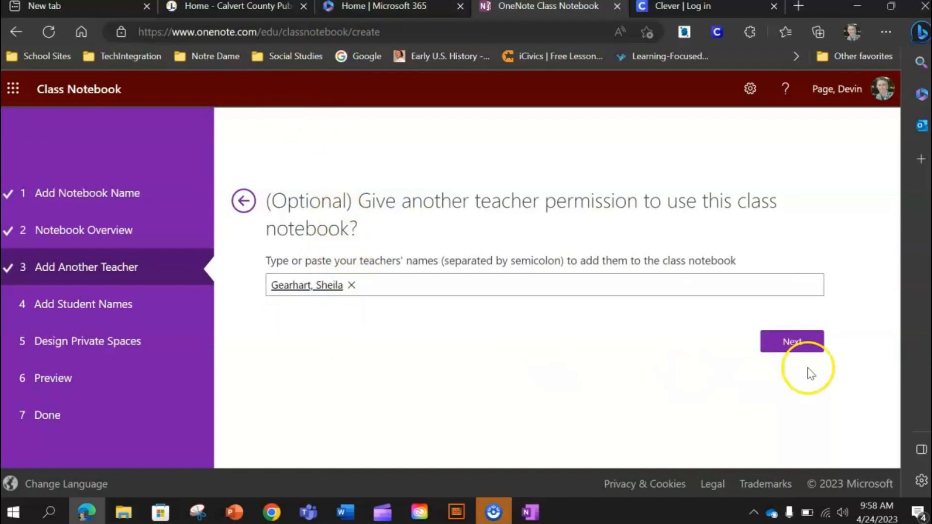
click(793, 341)
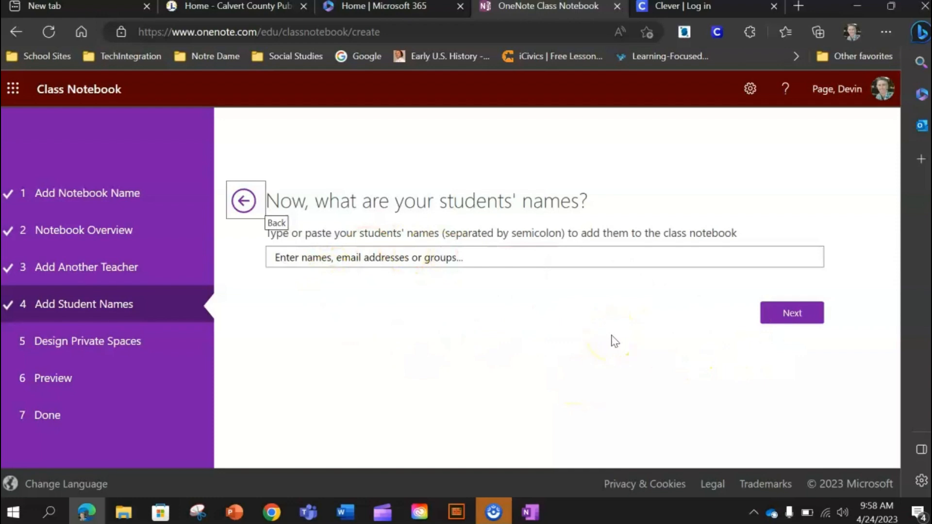
click(790, 320)
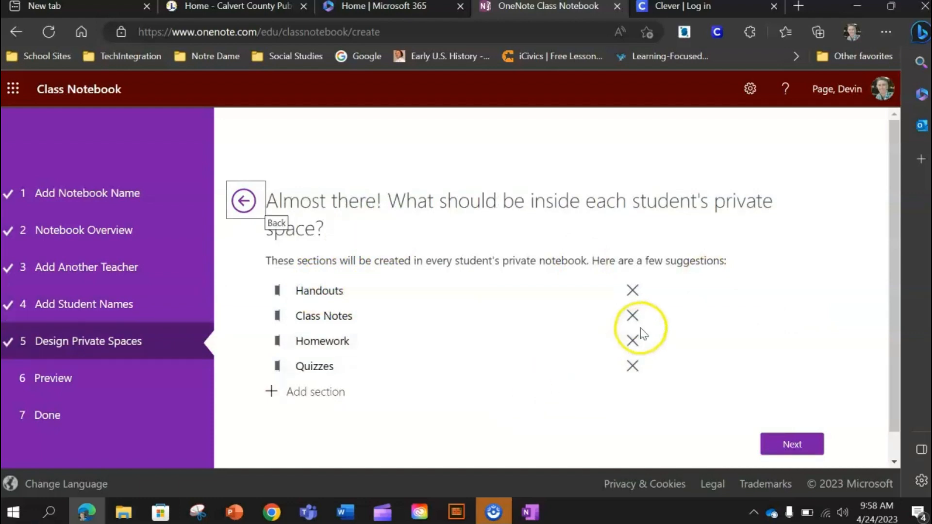
- Remove the Class Notes, Homework and Quizzes sections from the students' private space
click(632, 315)
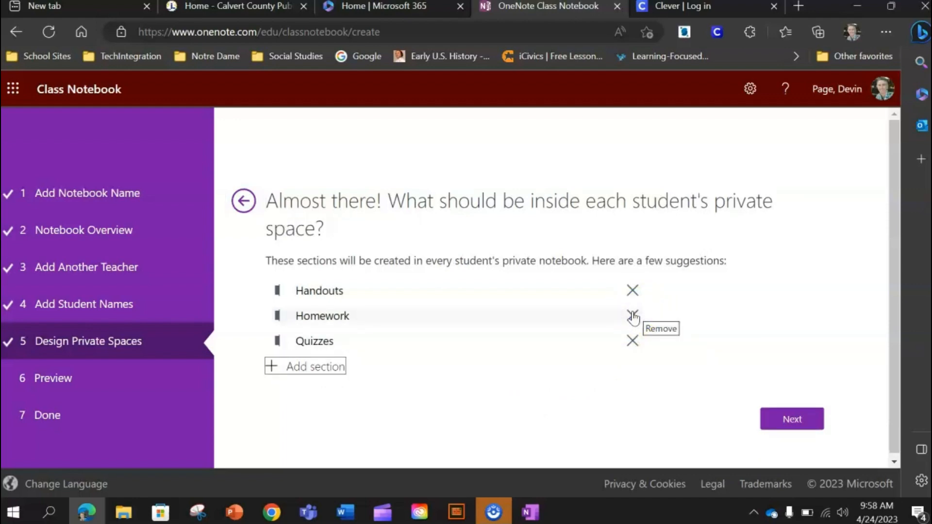
click(633, 316)
click(632, 316)
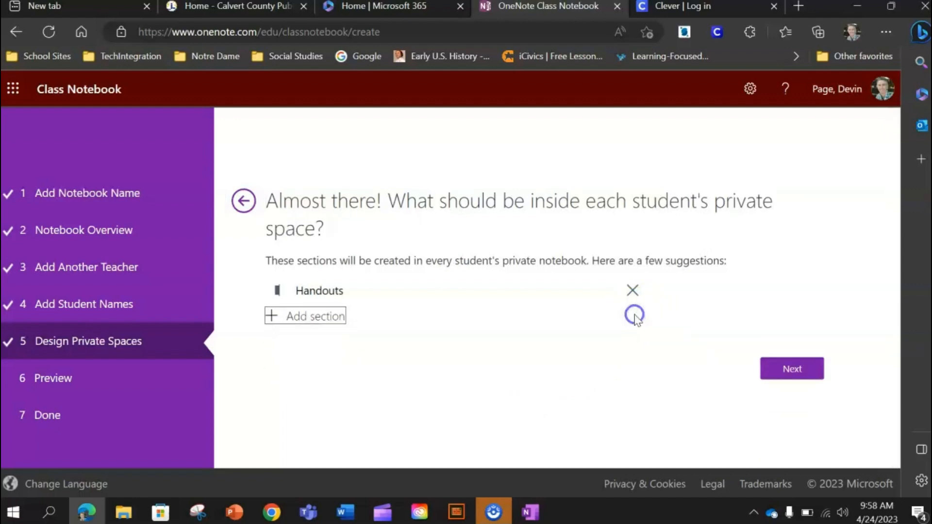
- Rename the Handouts section in the private space to Agenda
click(334, 291)
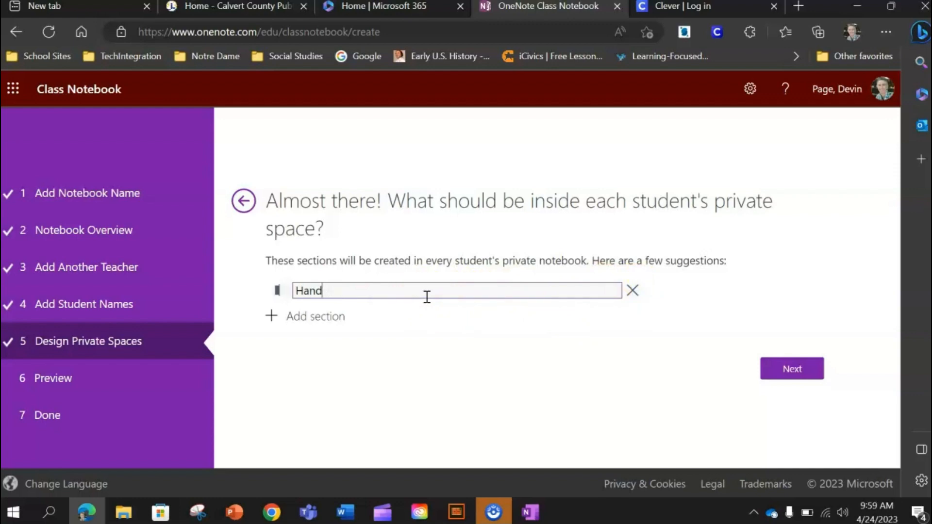
key(BackSpace)
key(BackSpace)
key(BackSpace)
key(BackSpace)
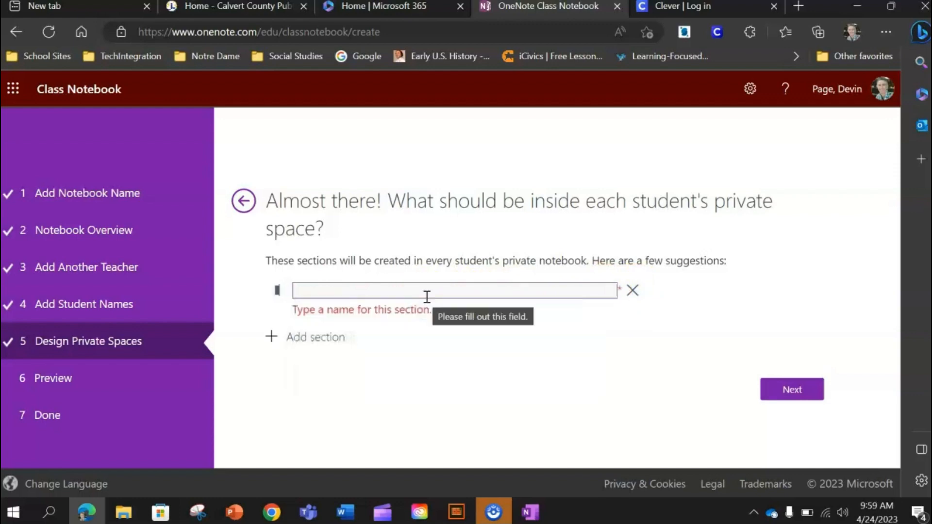
text(Agenda)
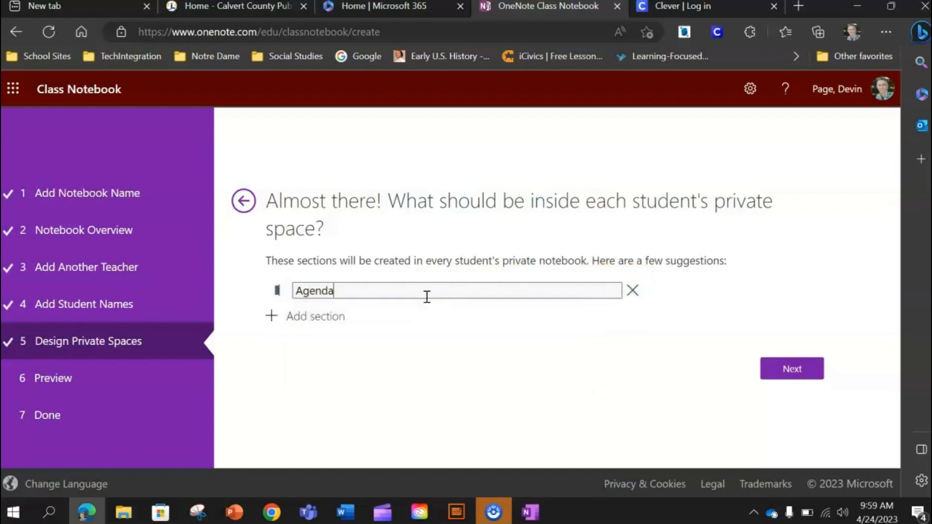
- Add a second section named Digital Files to the private space
click(303, 316)
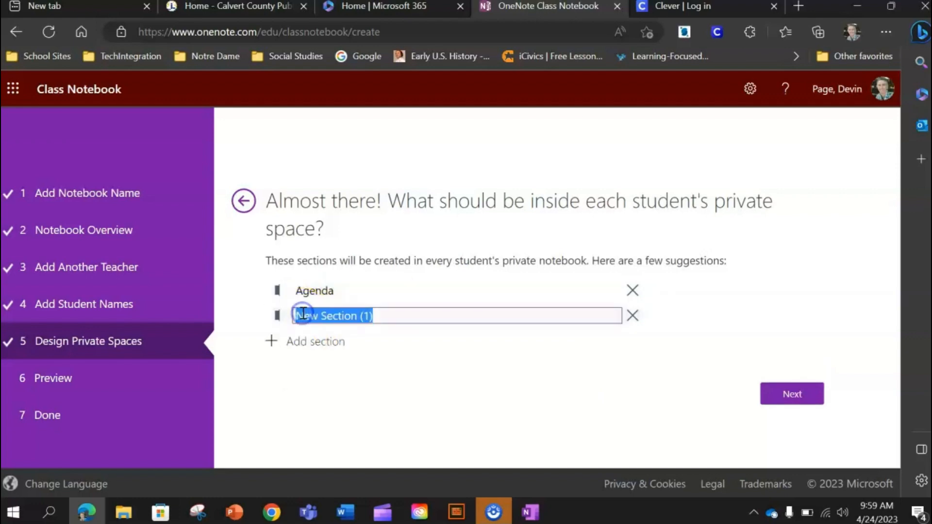
key(BackSpace)
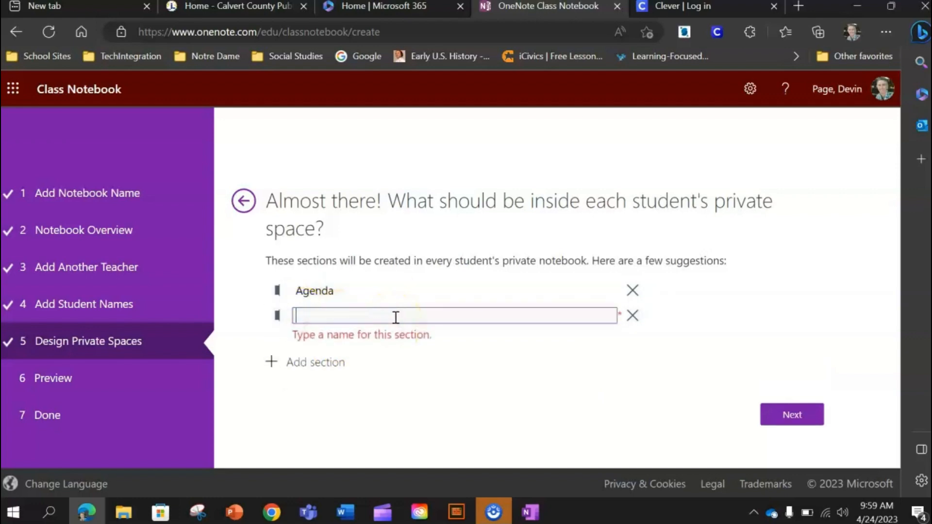
text(Digital Files)
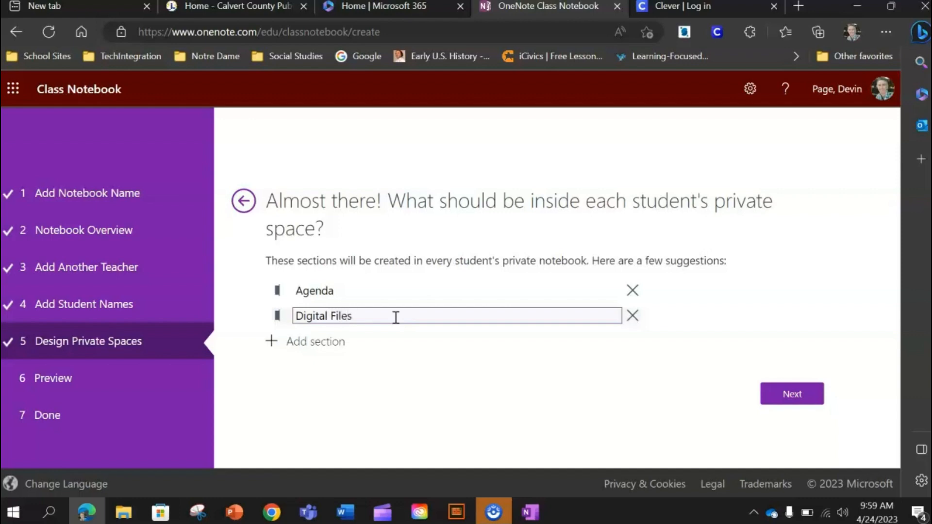
click(444, 386)
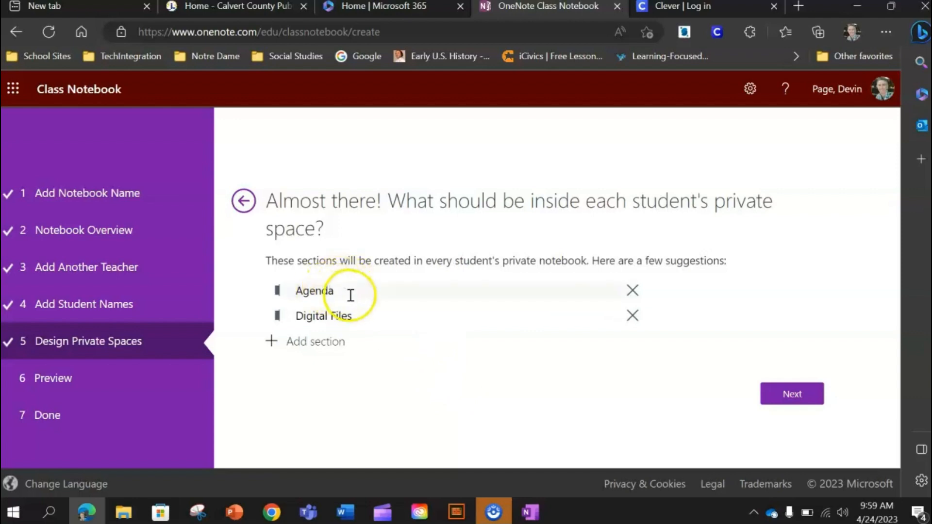
- Accept the private space sections, review the preview of the teacher's notebook, and create the PLC class notebook
click(796, 394)
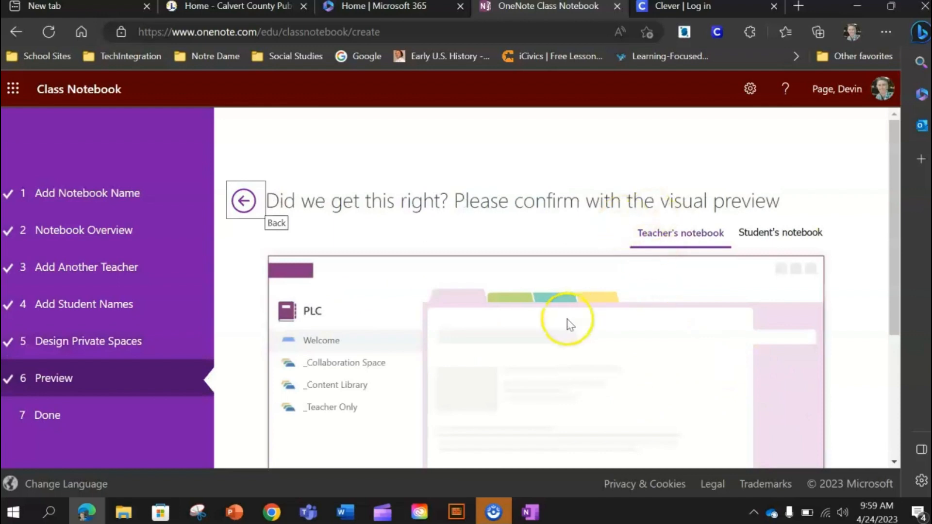
scroll(570, 324, down, 1)
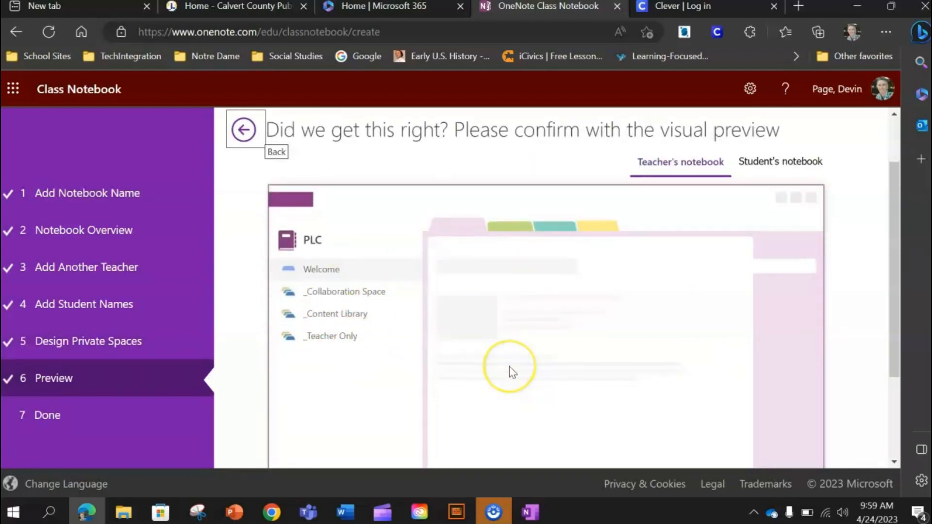
scroll(510, 372, down, 2)
scroll(511, 371, down, 1)
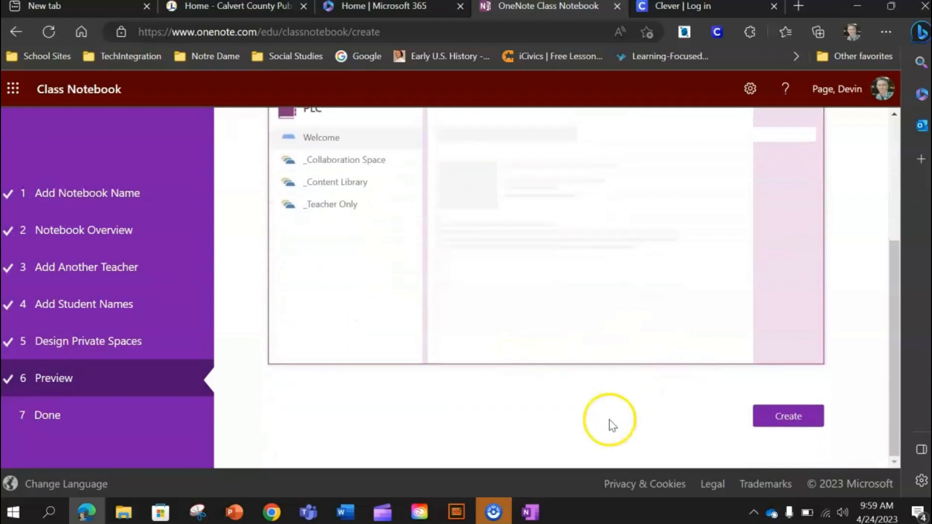
click(789, 418)
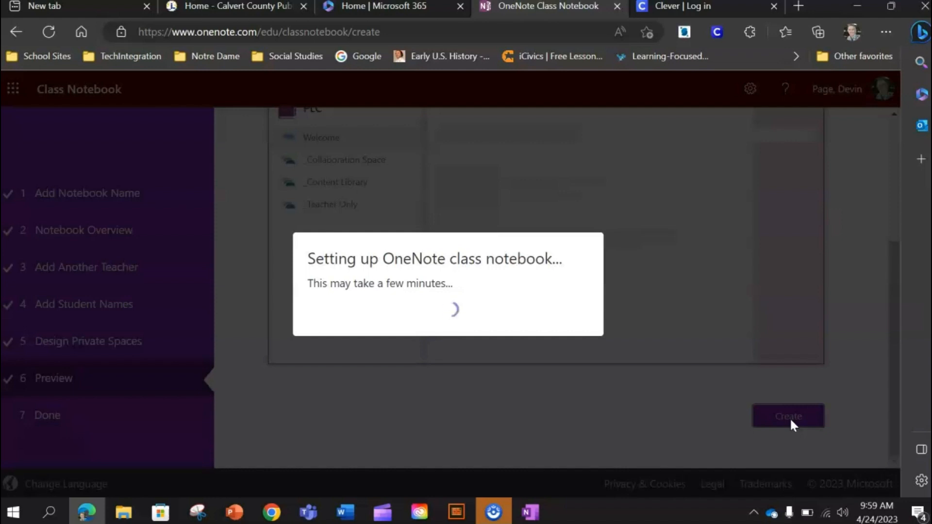
- Switch from the browser to the OneNote for Windows 10 desktop app
click(857, 7)
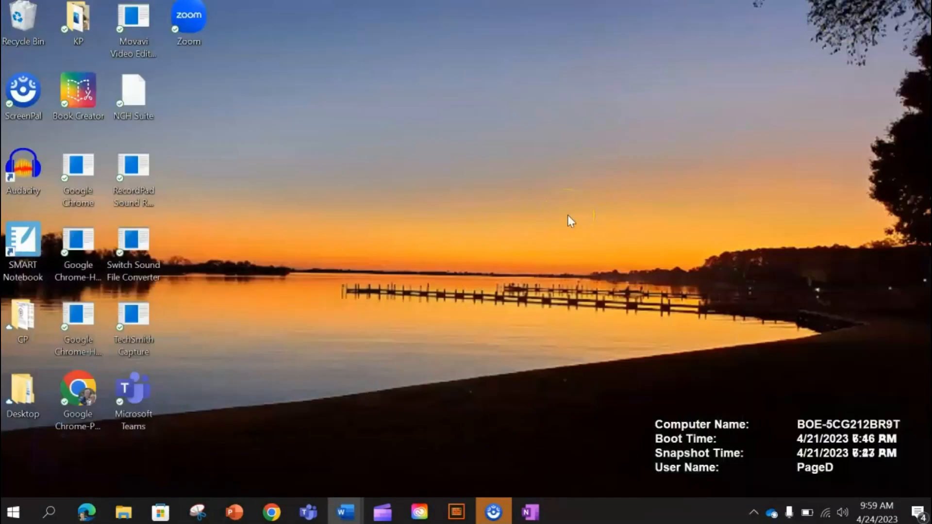
click(561, 323)
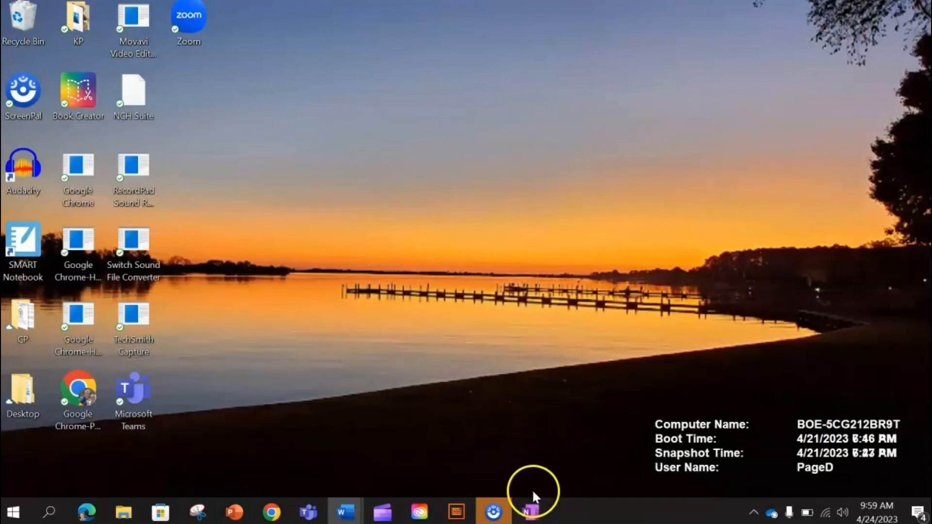
click(531, 513)
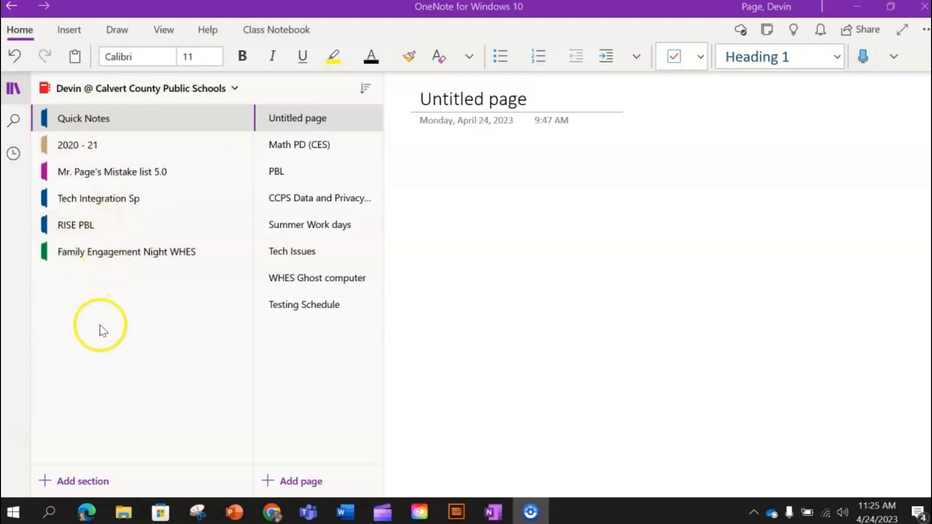
- Add a section named Staff meetings to the open notebook
click(95, 481)
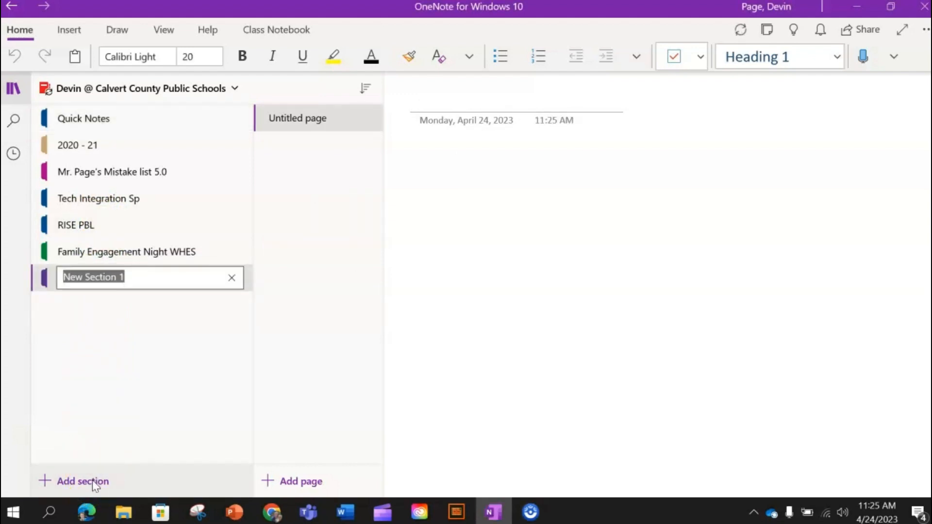
text(St)
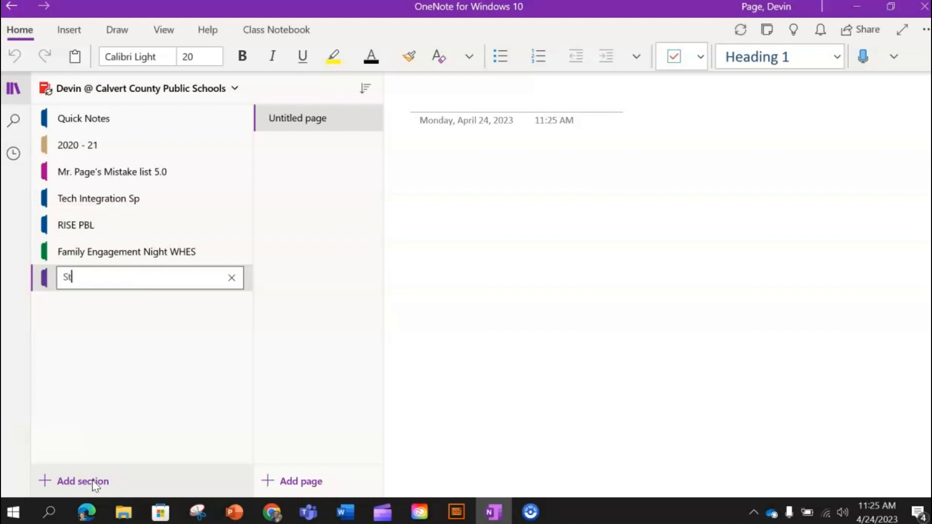
text(aff meetings)
click(93, 481)
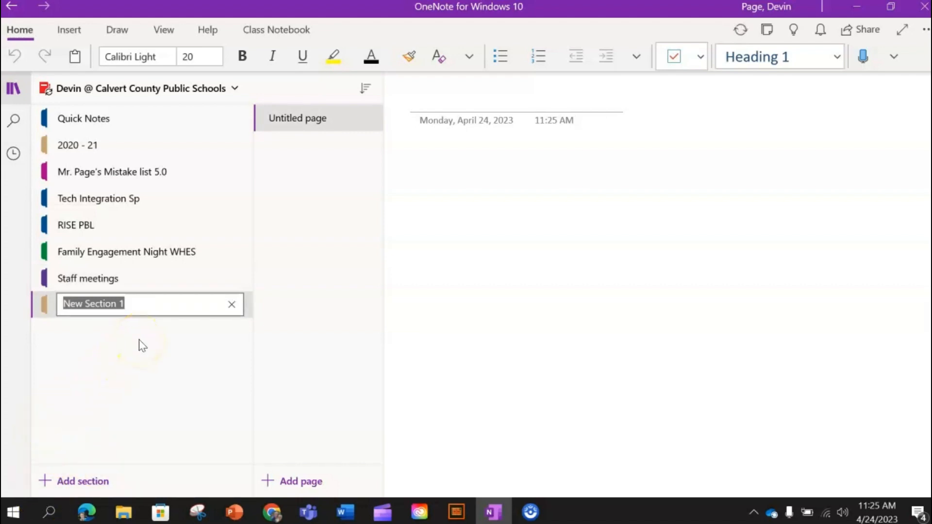
click(233, 306)
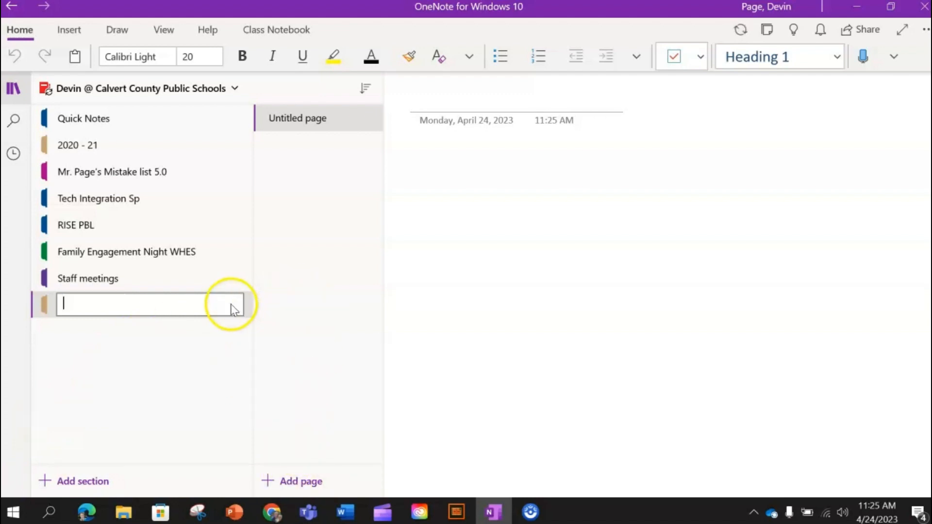
click(173, 372)
right_click(86, 313)
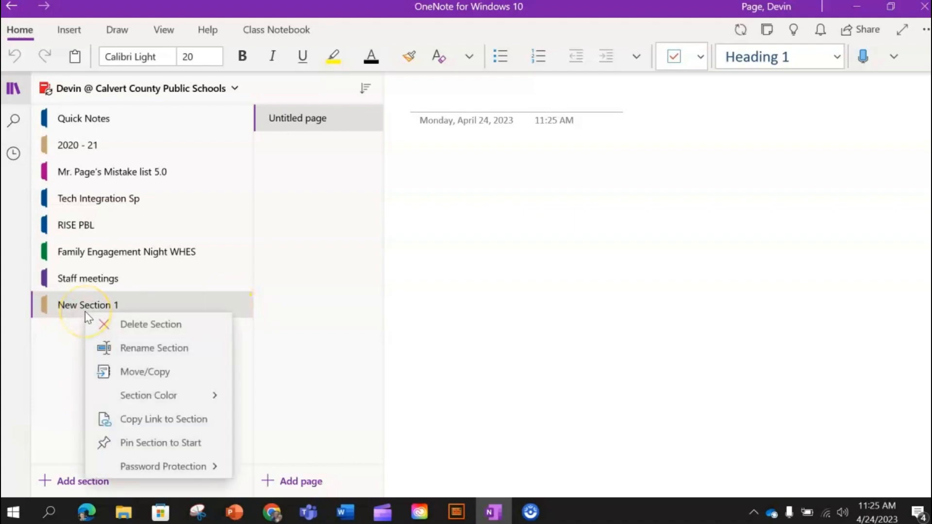
click(124, 324)
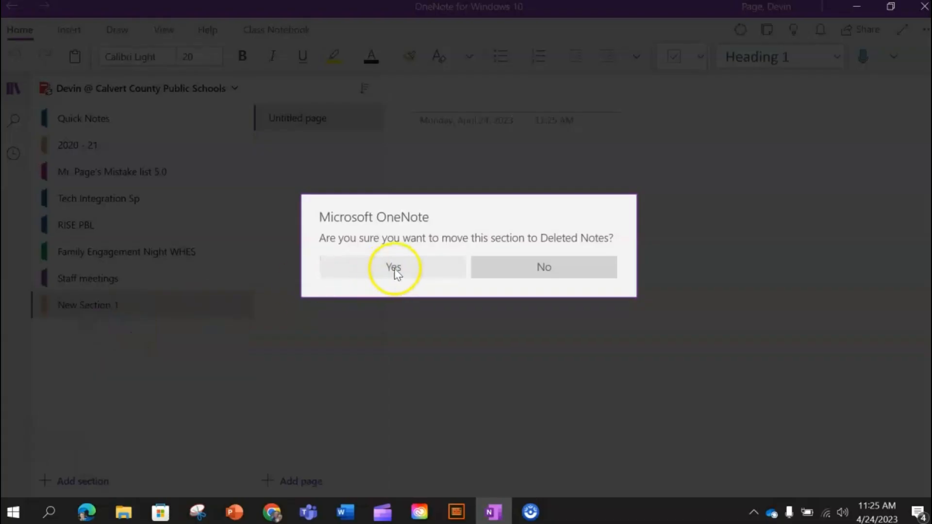
click(407, 265)
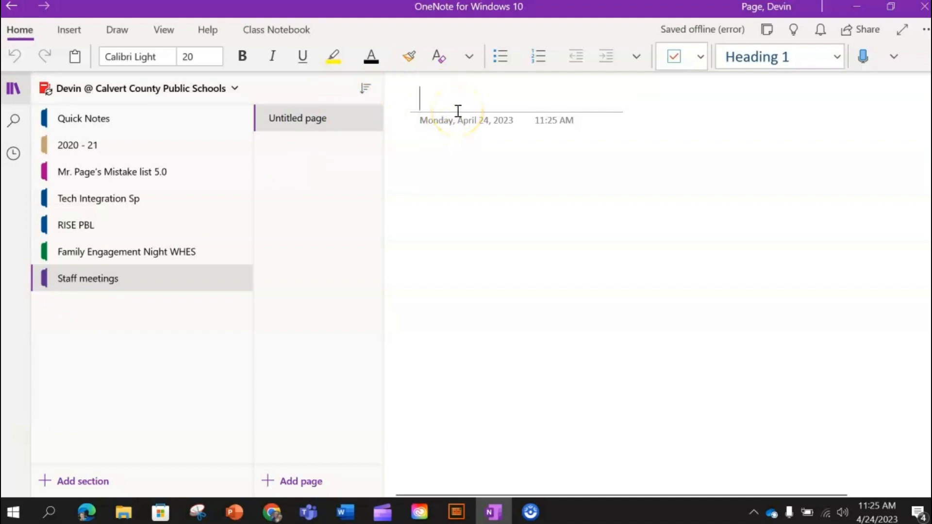
- Title the untitled page in the Staff meetings section Meeting Notes
text(Mee)
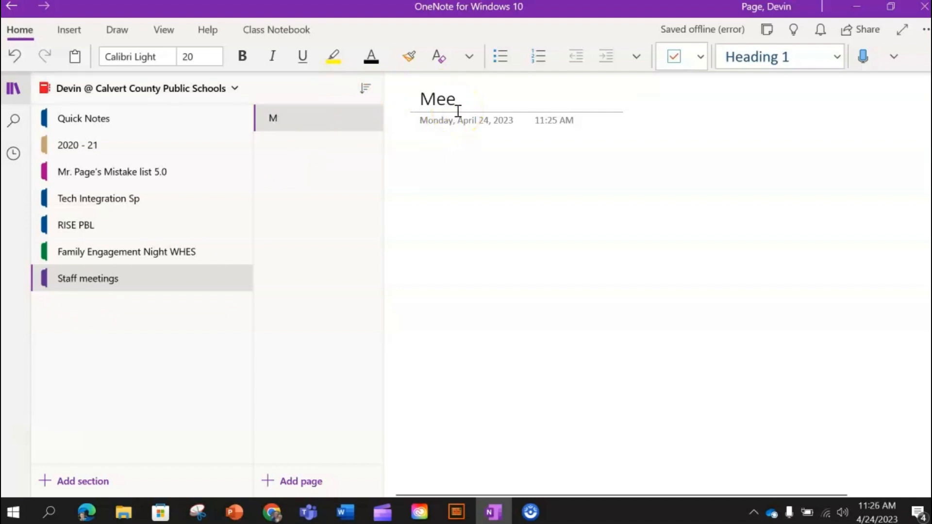
text(ting Agenda)
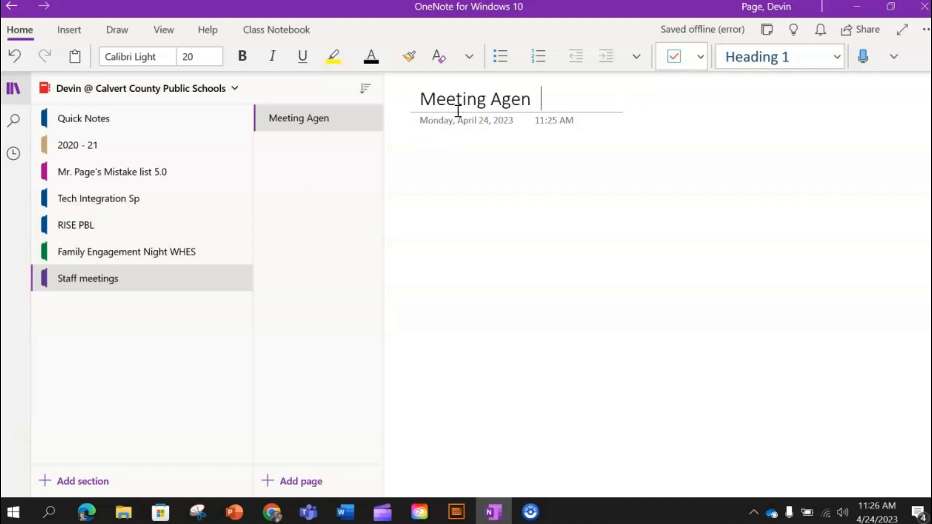
key(BackSpace)
key(BackSpace)
key(BackSpace)
key(BackSpace)
key(BackSpace)
key(BackSpace)
text(Notes)
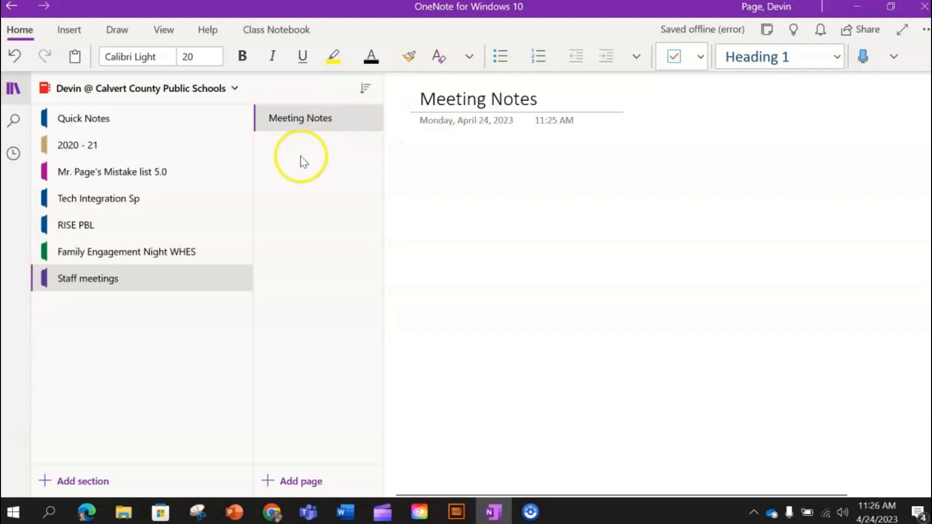
right_click(293, 128)
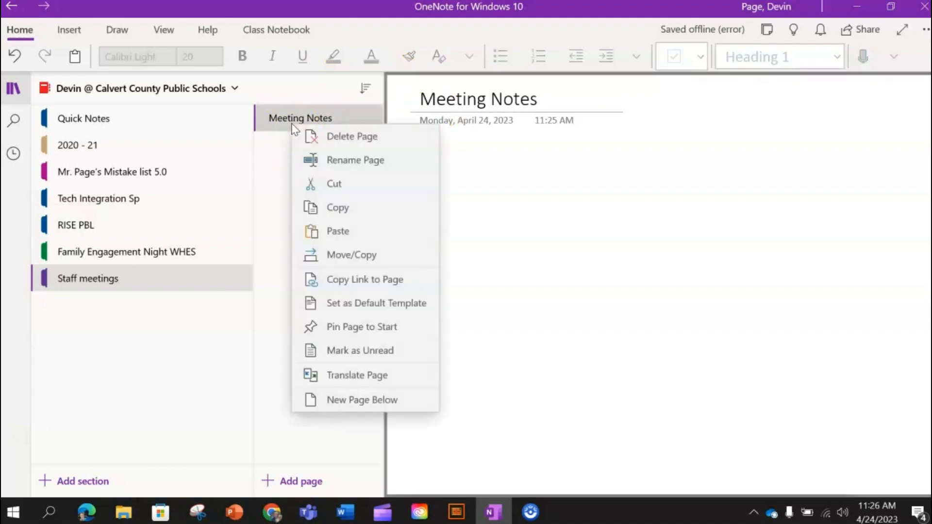
click(343, 162)
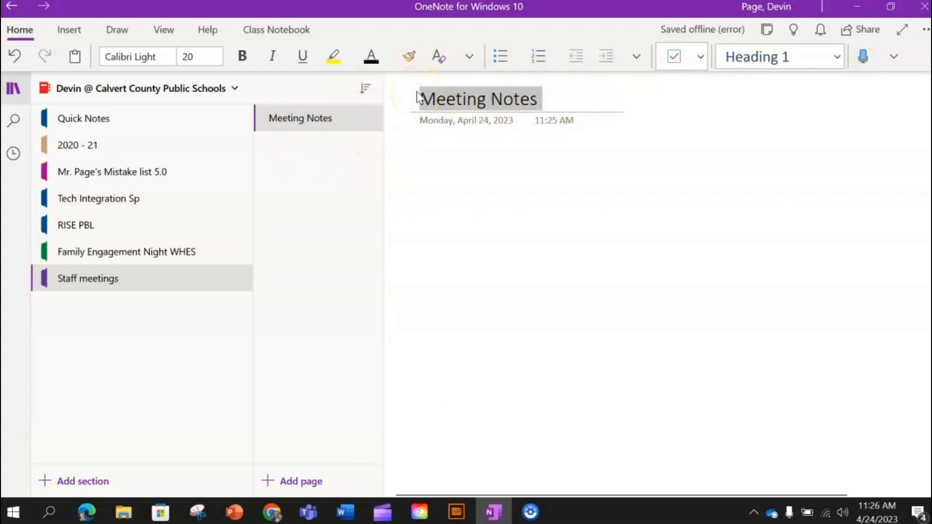
click(322, 208)
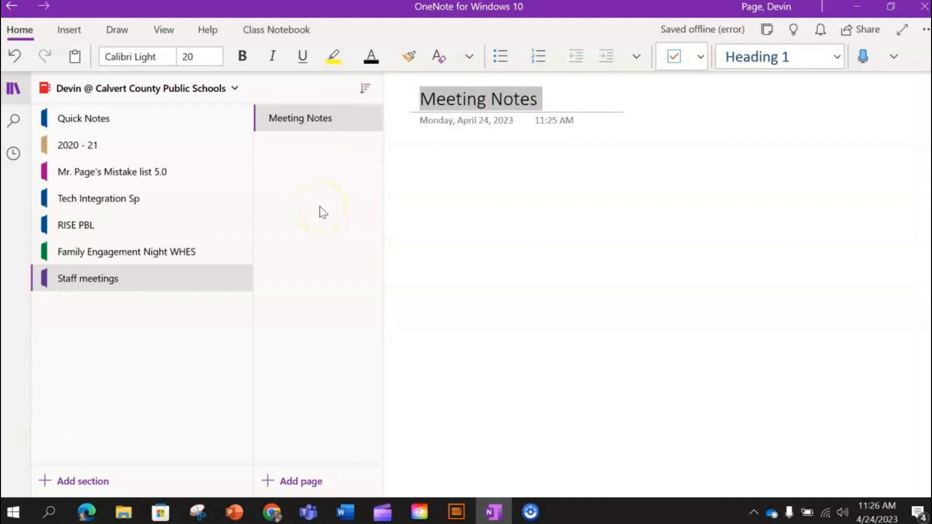
- Add a note below the page title reading "Hi, my name is" followed by the teacher's full name
click(424, 162)
text(Hi)
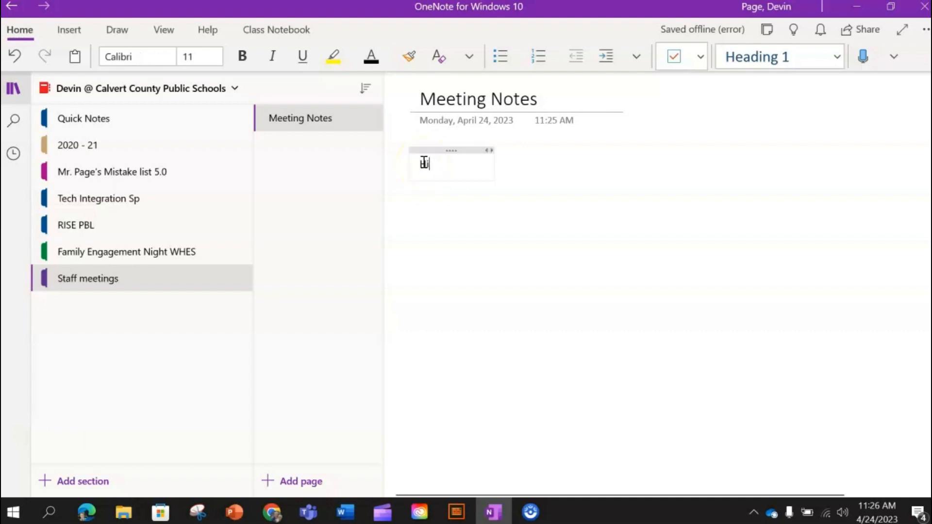
text(, M)
key(BackSpace)
text(m)
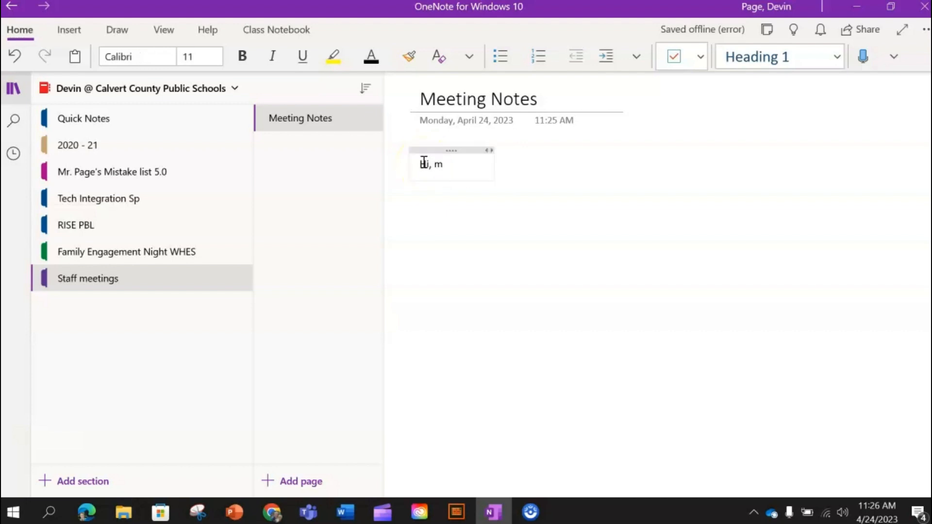
text(y name is Dev)
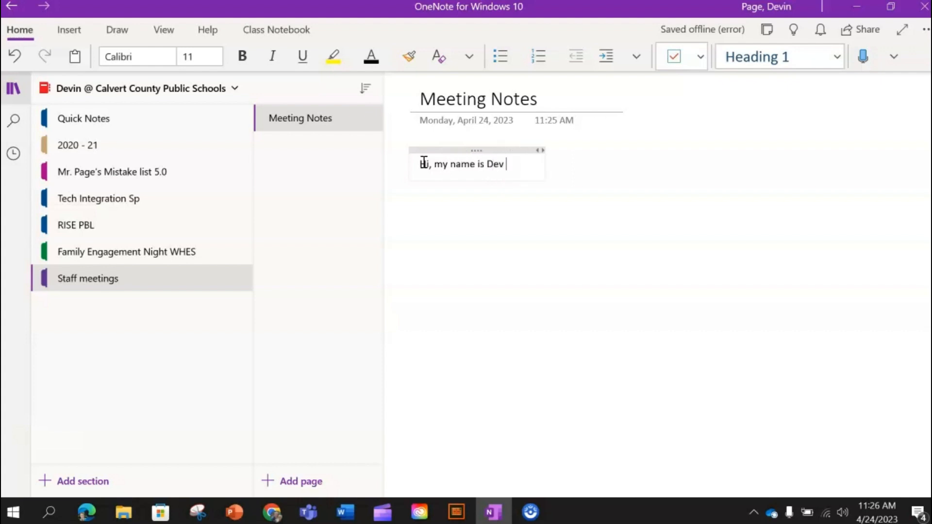
text(in Page)
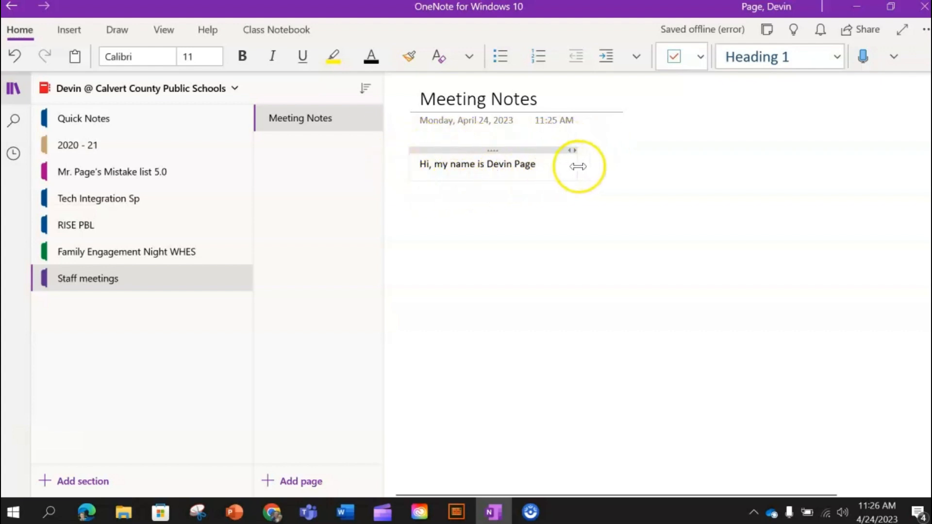
- Widen the greeting's note container across the page and narrow it back to just past the end of the text
drag(576, 165, 769, 158)
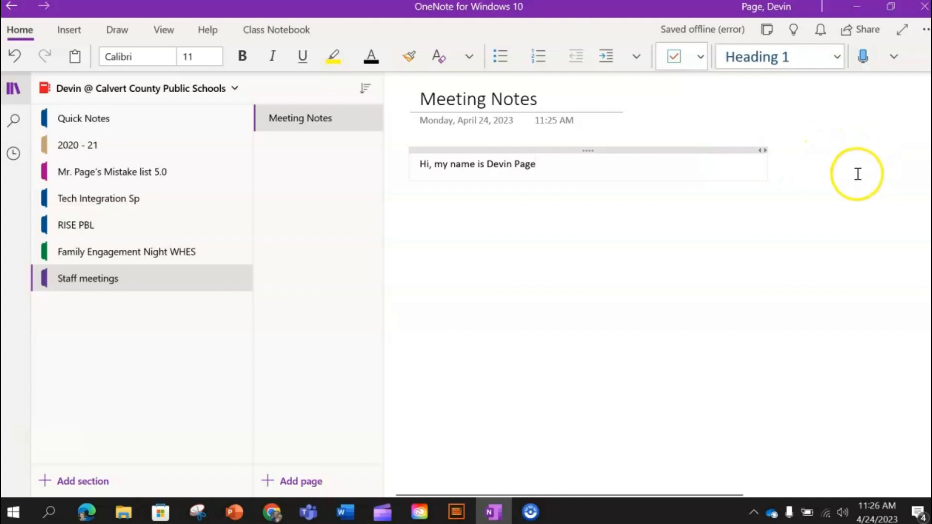
click(741, 190)
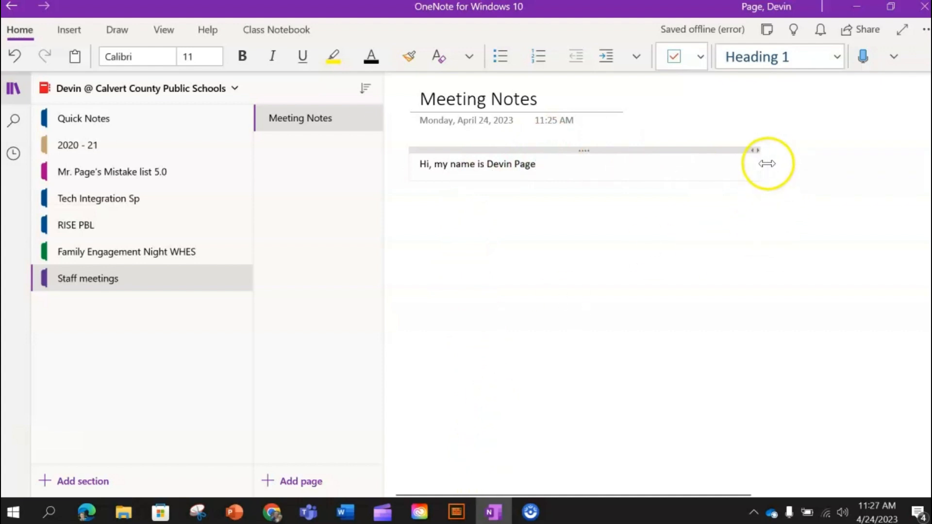
drag(768, 163, 553, 162)
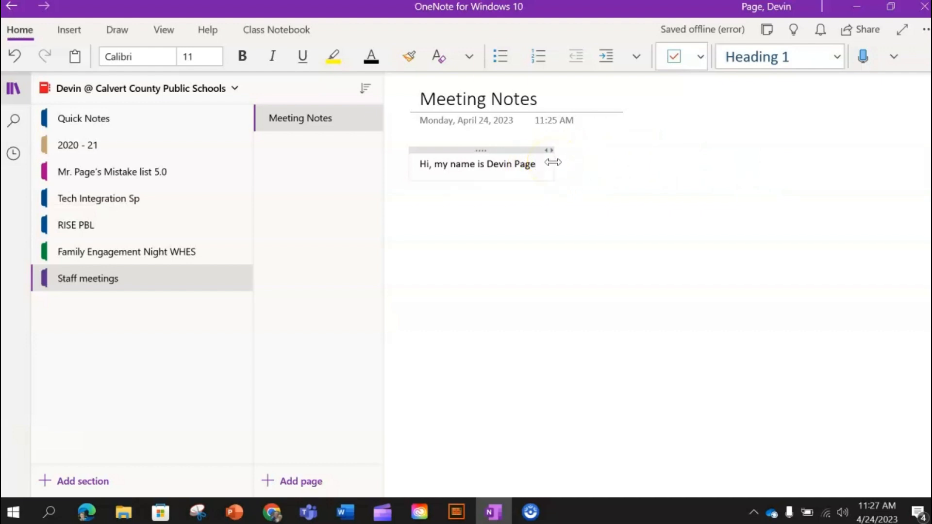
click(500, 54)
click(435, 182)
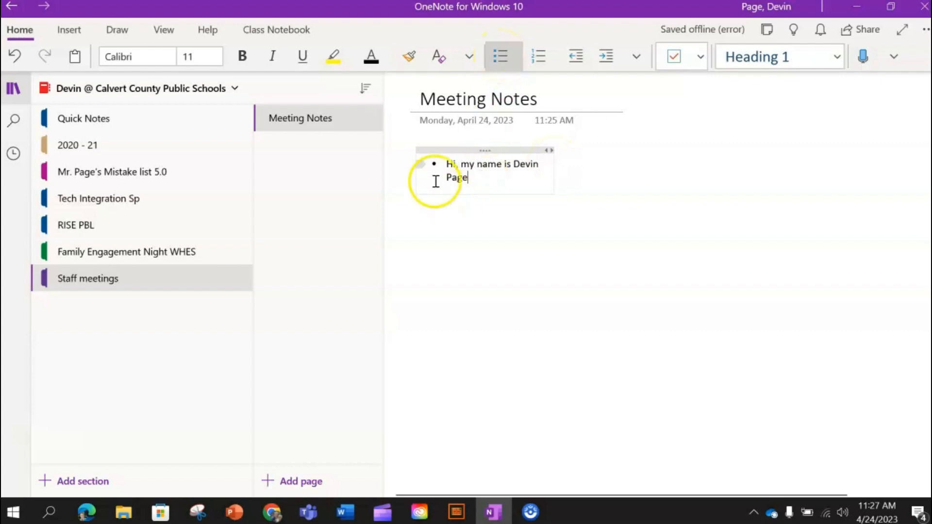
click(502, 56)
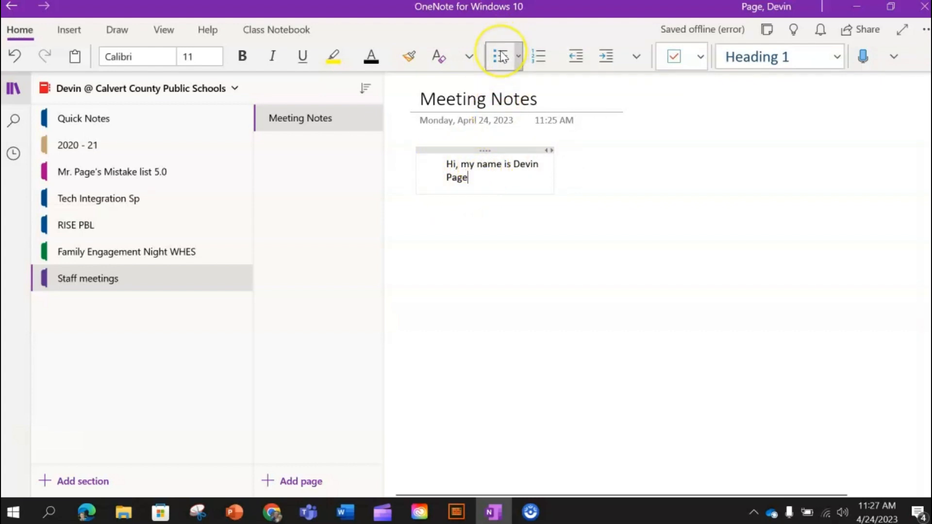
click(445, 164)
key(BackSpace)
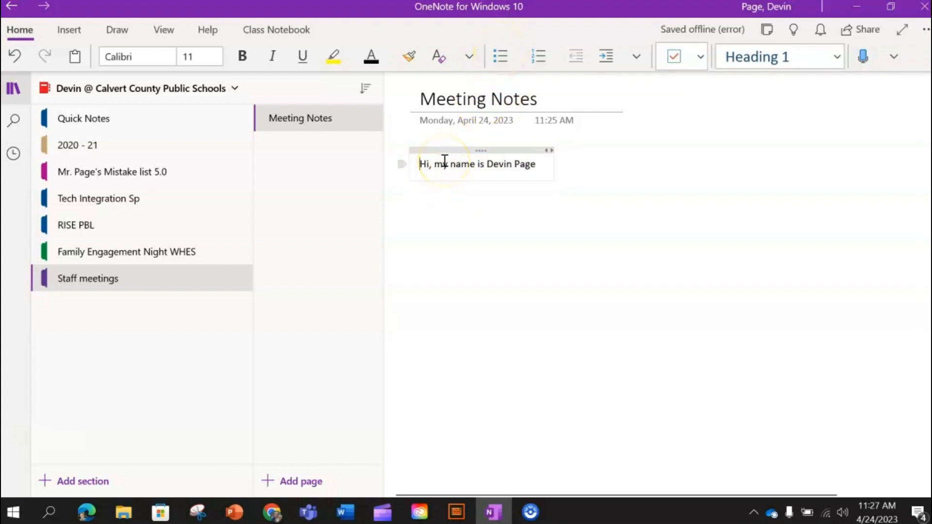
- Add a separate bulleted list below the greeting with the entries Item 1, Item 2 and Item3
click(418, 214)
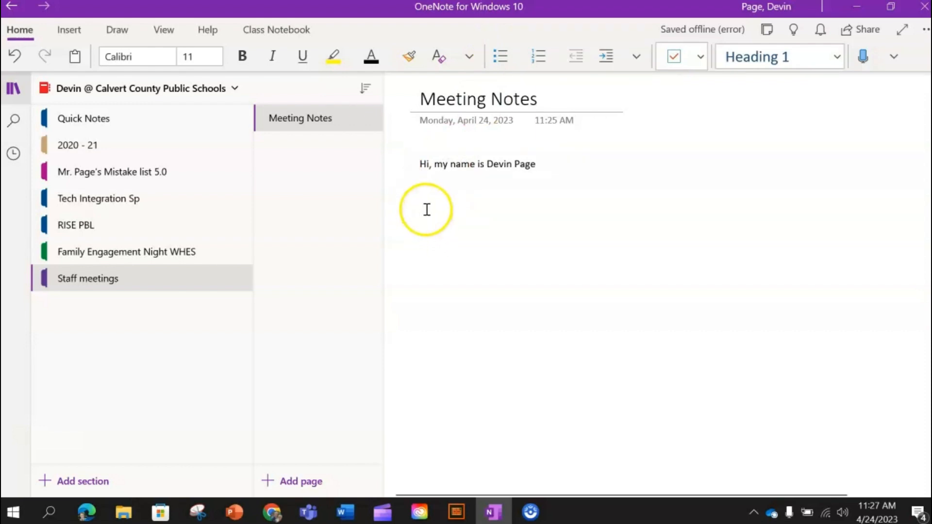
click(500, 57)
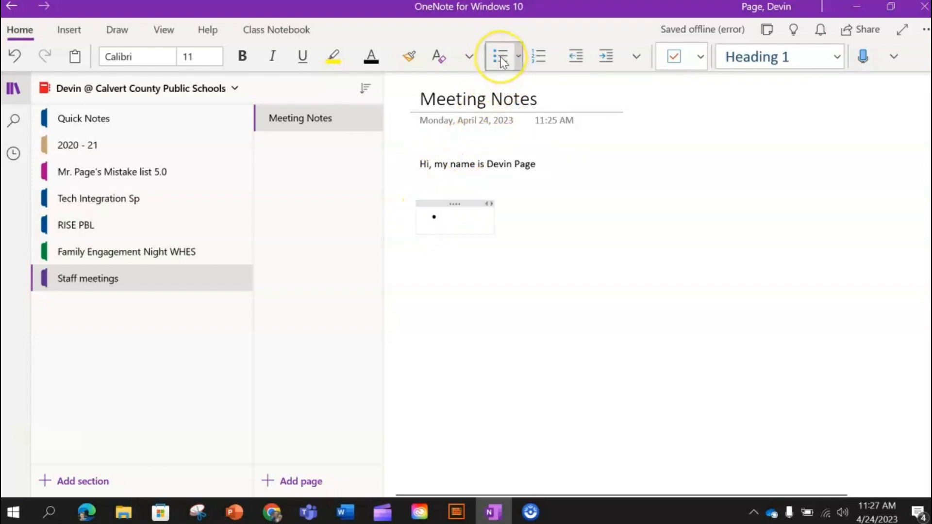
text(Item 1 )
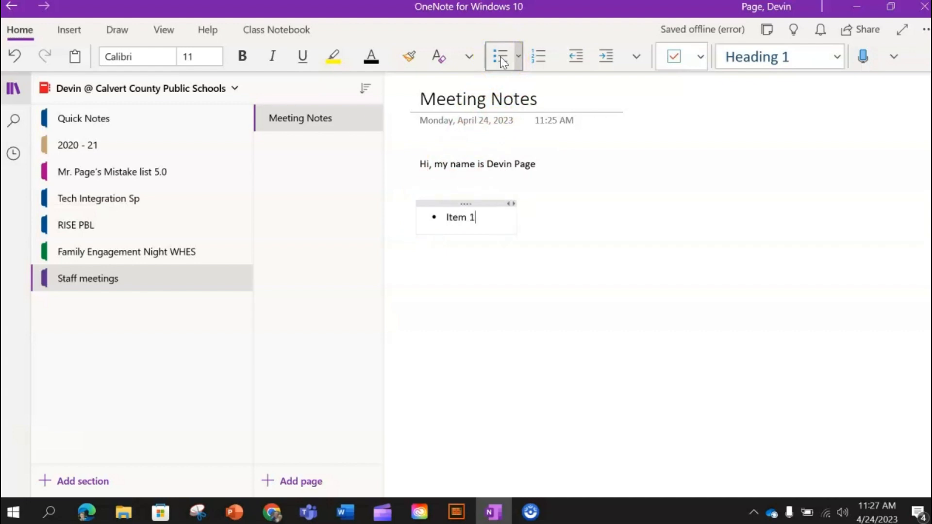
text(Item 2)
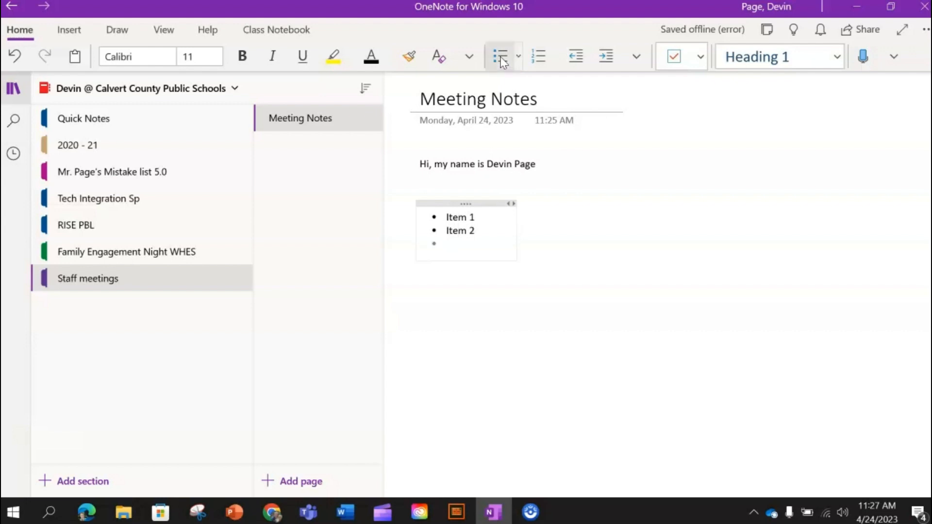
text( Item3)
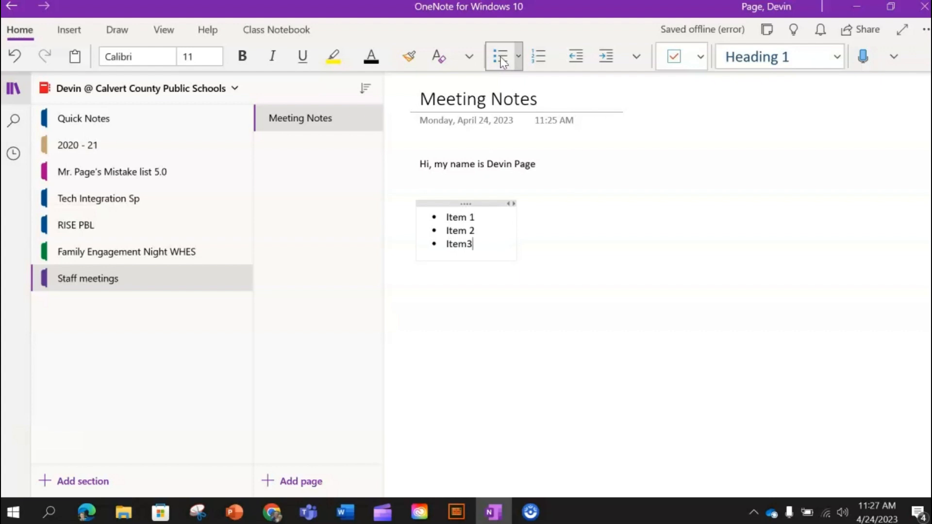
- Add a separate note reading "Agenda item" beside the bulleted list and format it as a numbered list
click(572, 57)
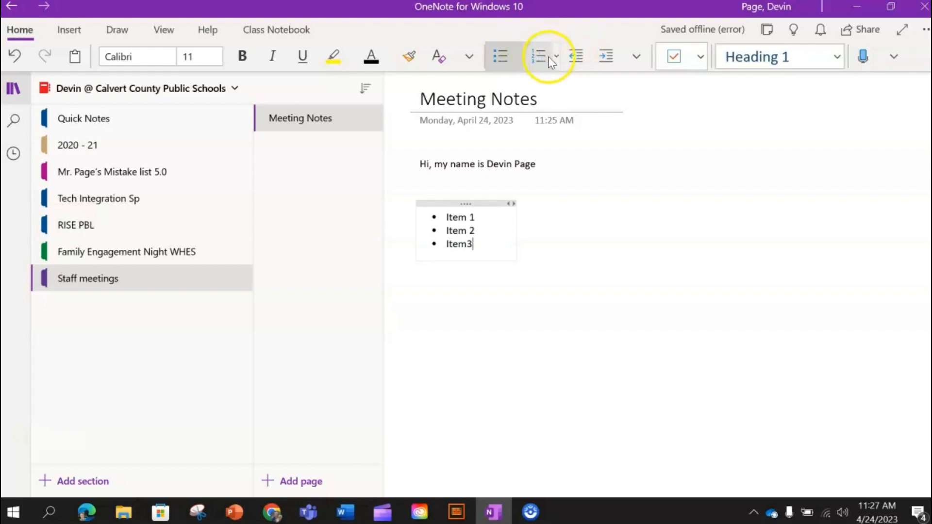
click(599, 202)
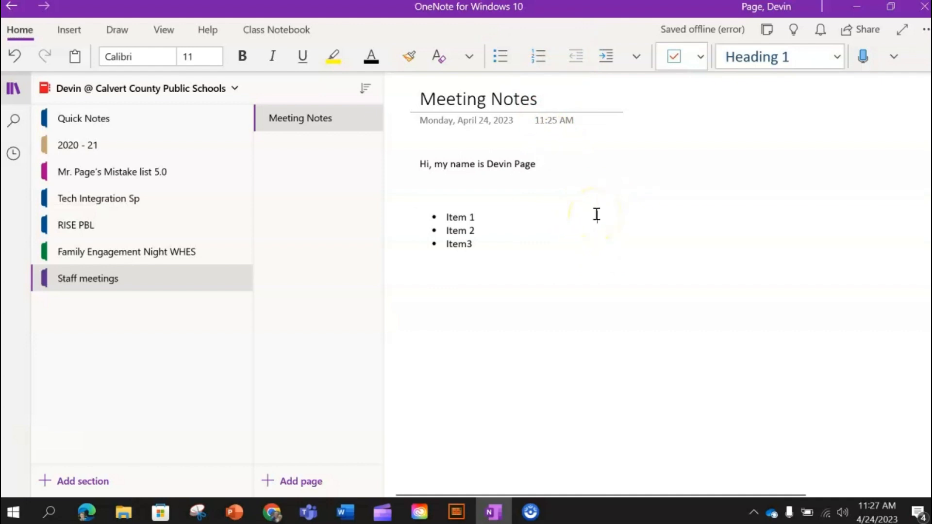
text(Agenda )
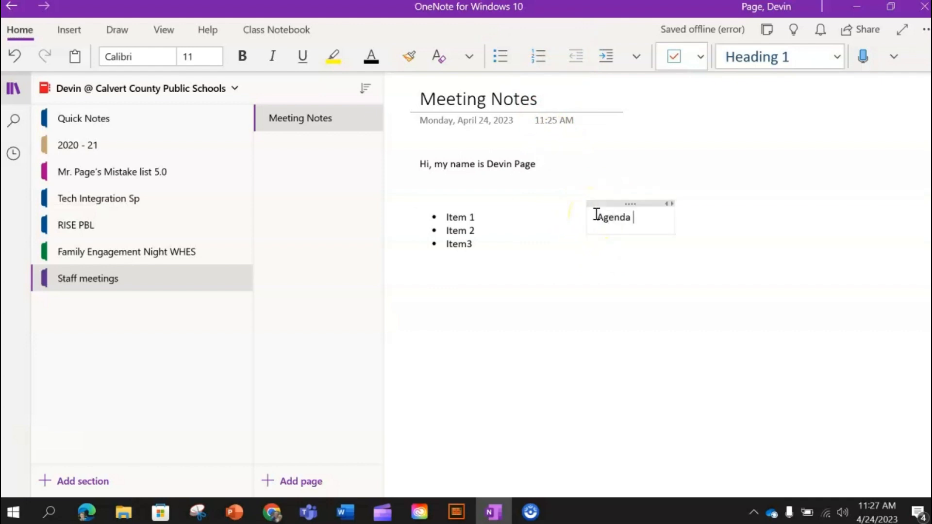
text(item)
click(599, 214)
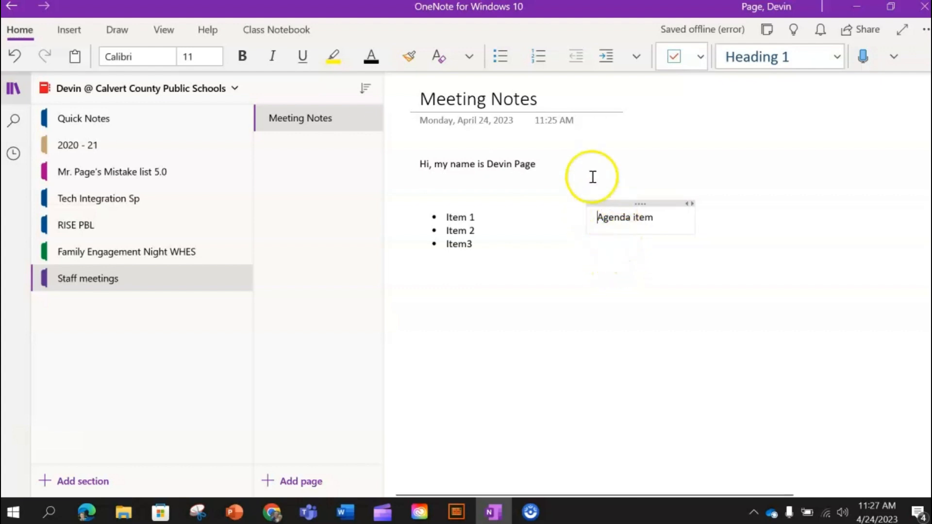
click(539, 56)
click(682, 217)
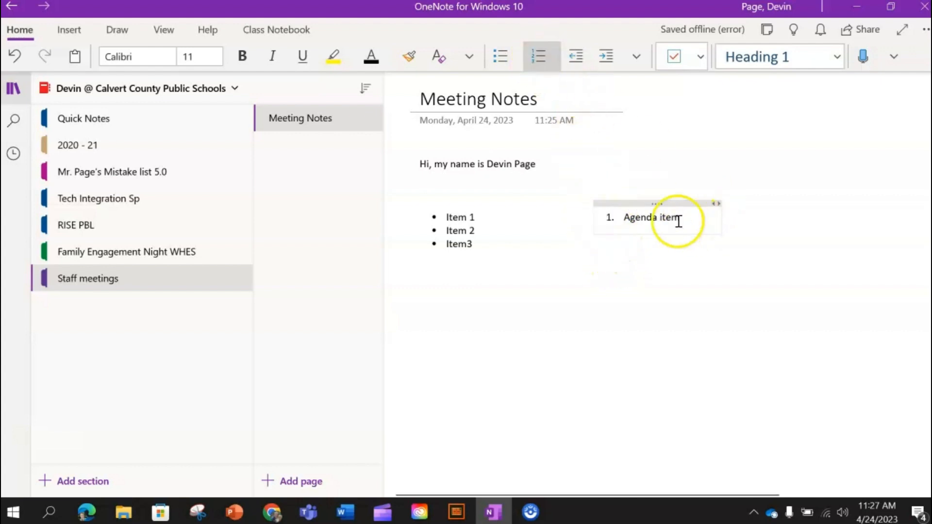
- Add a second numbered entry reading "Agenda item" and begin a third with the same wording
key(Return)
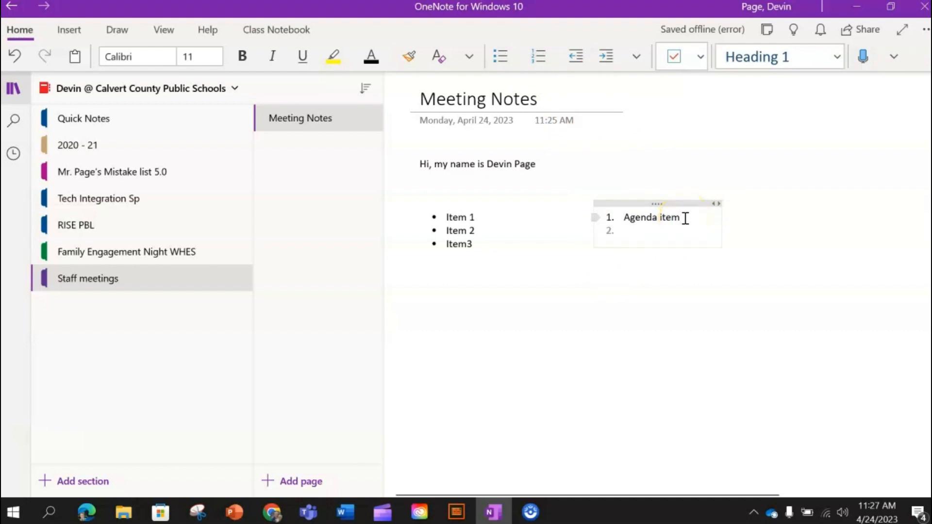
text(Agenda ite)
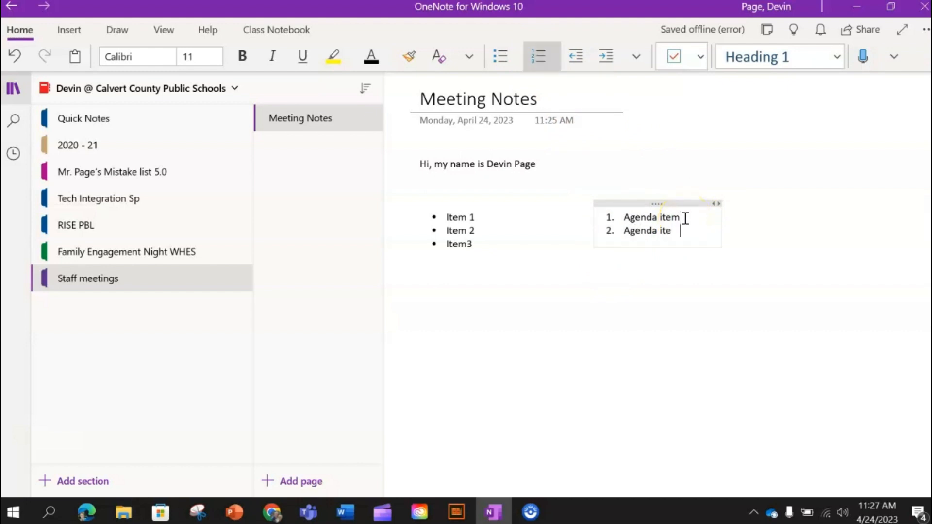
text(m)
key(Return)
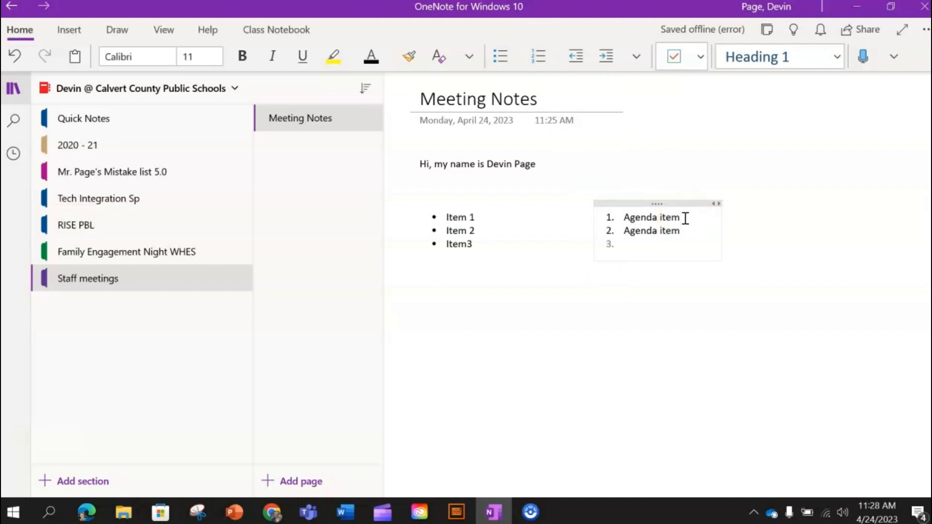
text(Agend)
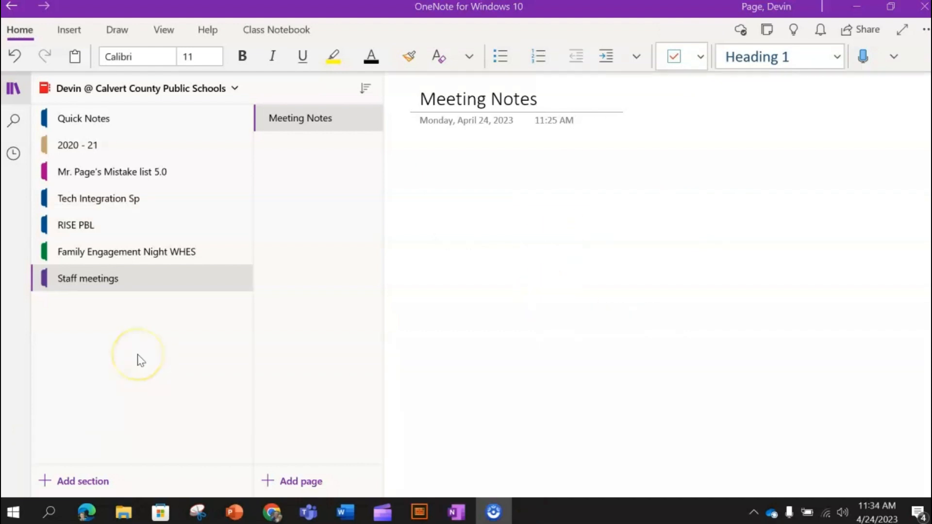
- Rename the Staff meetings section as Staff Meetings with a capital M
right_click(113, 281)
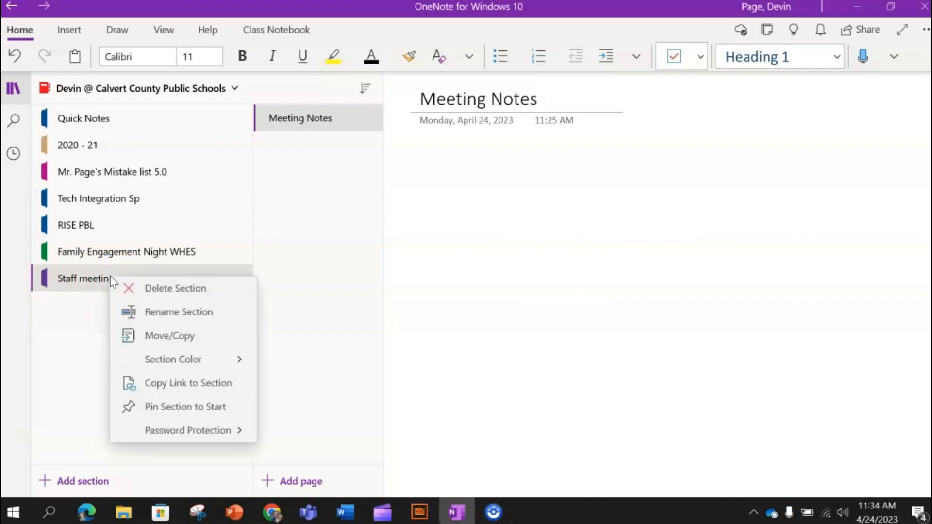
click(166, 313)
click(153, 279)
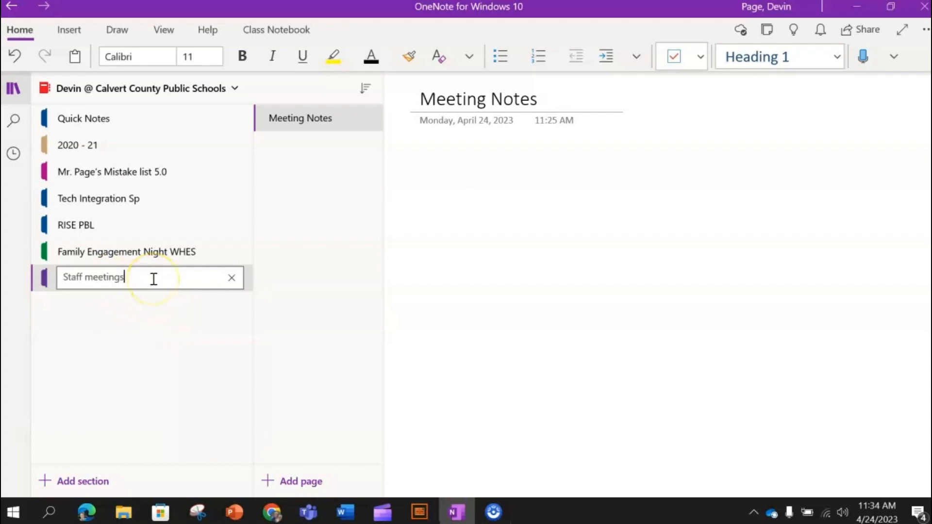
key(BackSpace)
text(M)
click(168, 334)
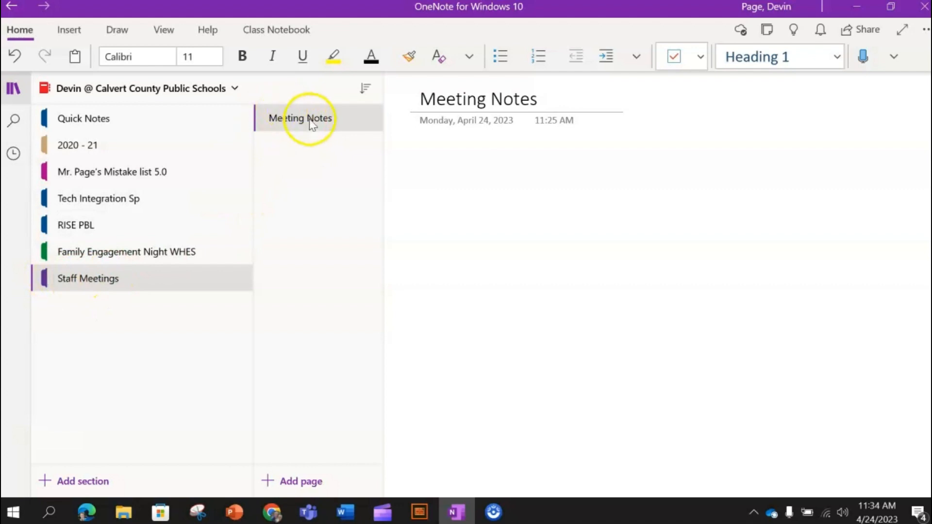
- Add a note below the Meeting Notes title reading "Agenda notes include the following items"
click(435, 159)
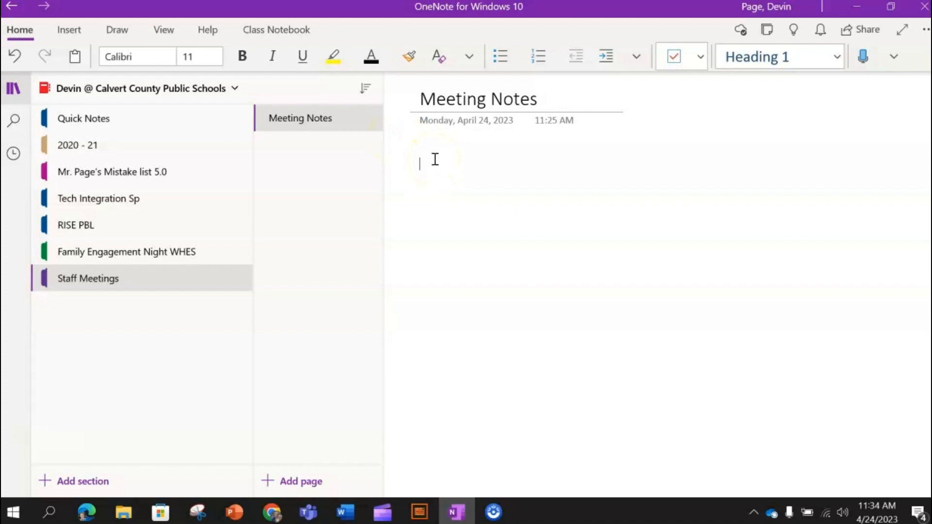
text(Agenda note )
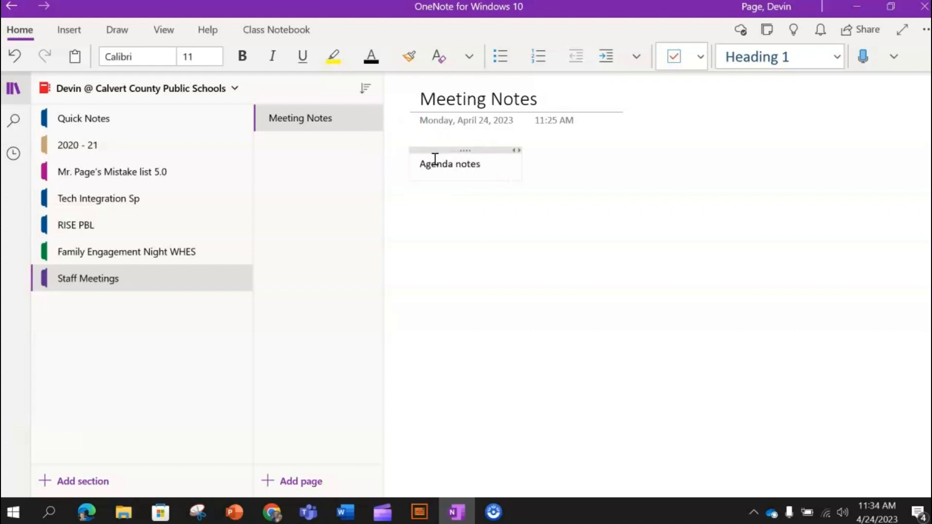
text( include th)
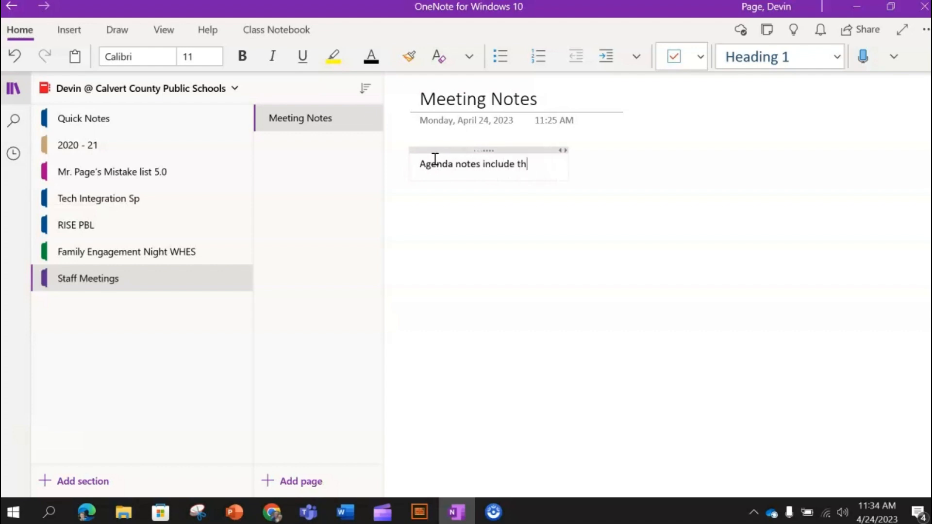
text(e follo)
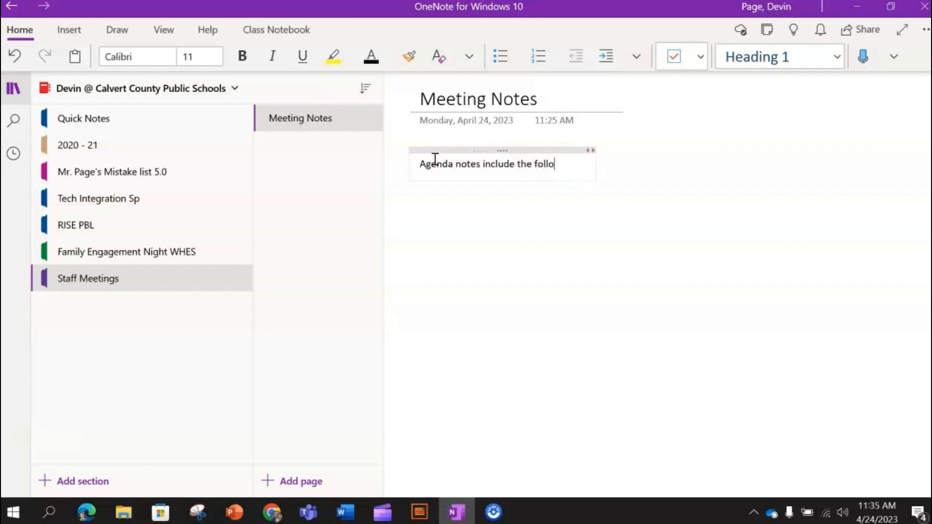
text(wing items)
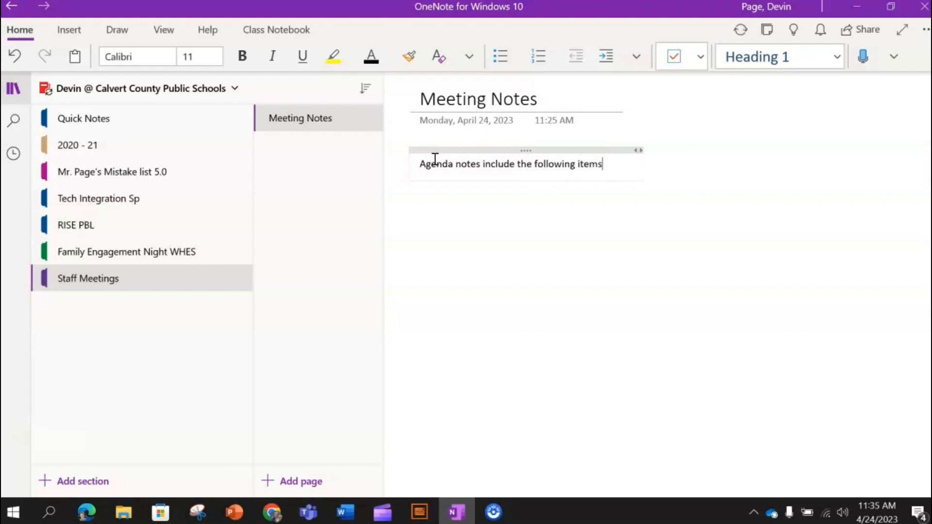
- Continue the agenda note with a colon and the sentence "The quick brown fox jumps over the lazy moon."
text(: the)
key(BackSpace)
key(BackSpace)
key(BackSpace)
text(The Q)
key(BackSpace)
text(qu)
key(BackSpace)
key(BackSpace)
text(quick)
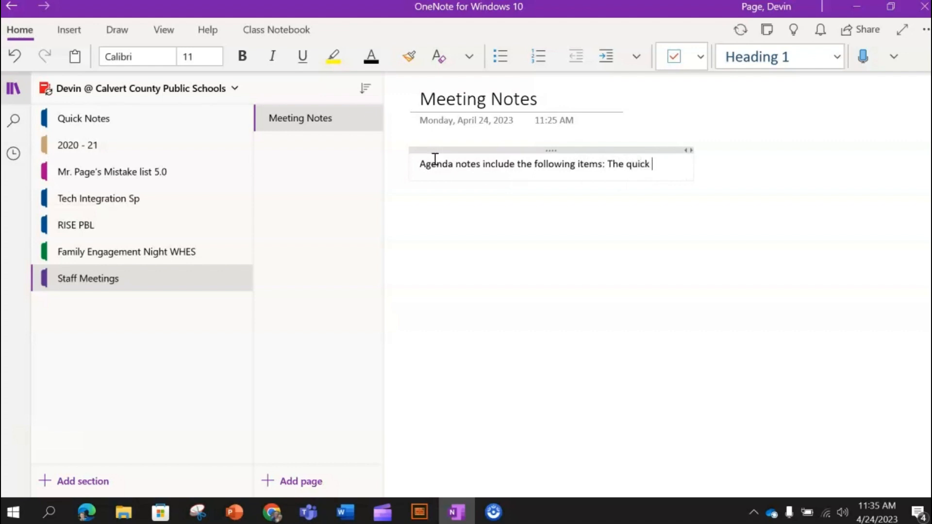
text( brow)
key(BackSpace)
key(BackSpace)
key(BackSpace)
key(BackSpace)
key(BackSpace)
text(bn)
key(BackSpace)
text(rown)
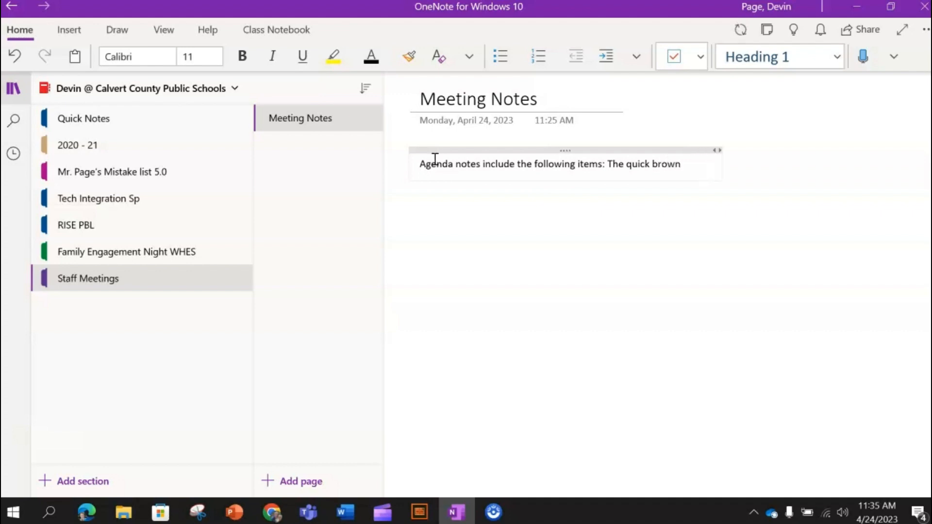
text( fo)
text(x ju)
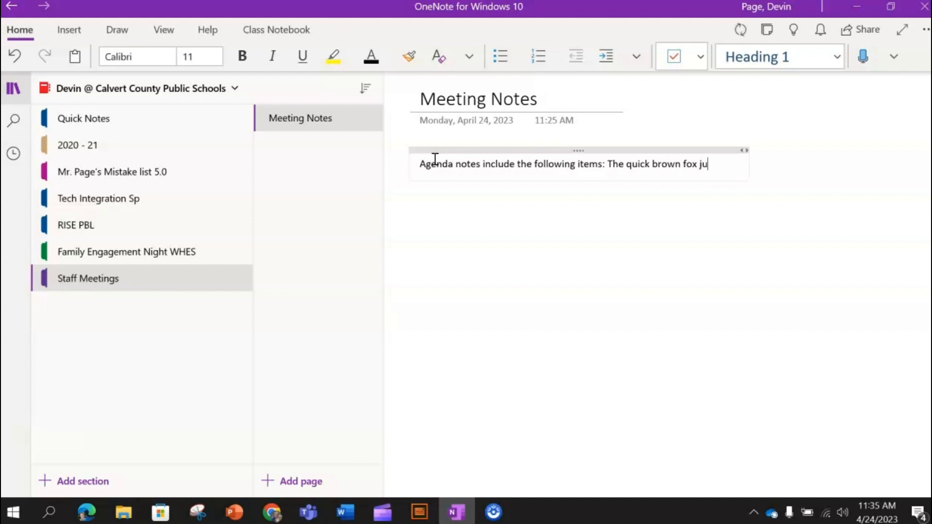
text(mps over)
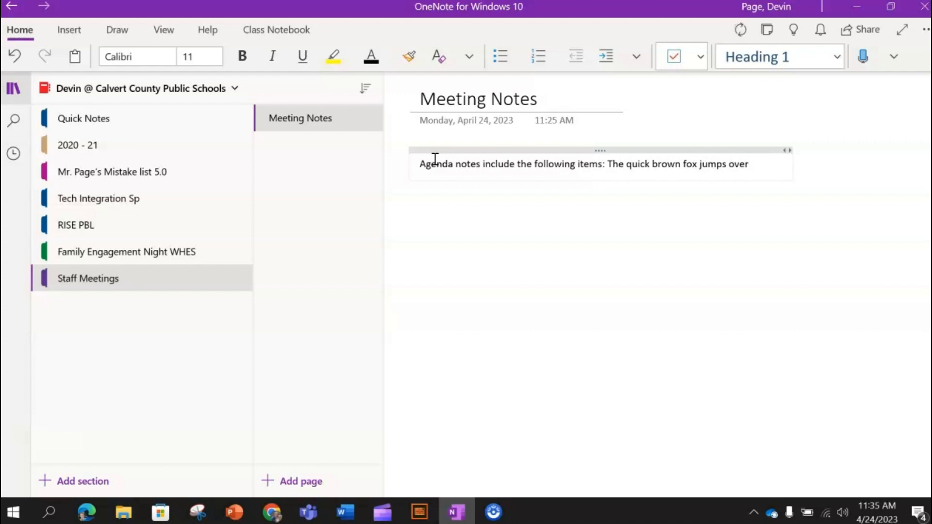
text( the laz)
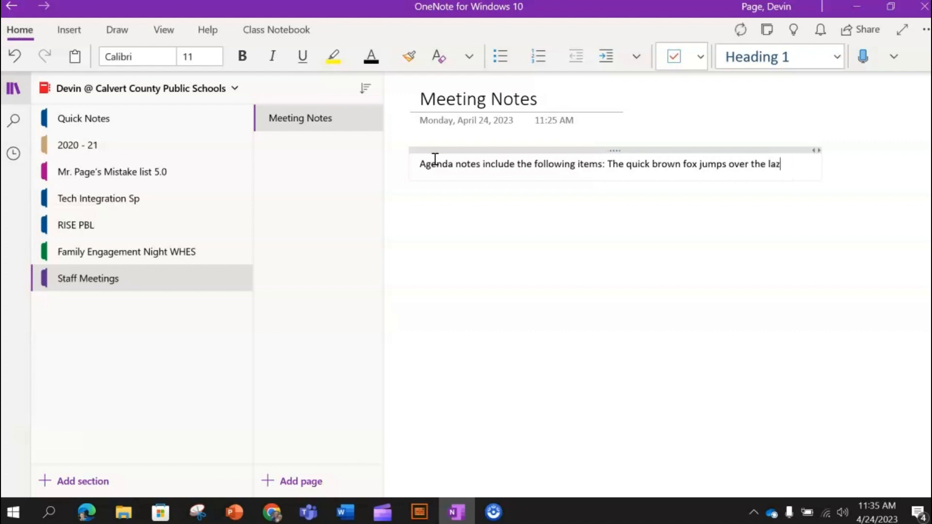
text(y moon.)
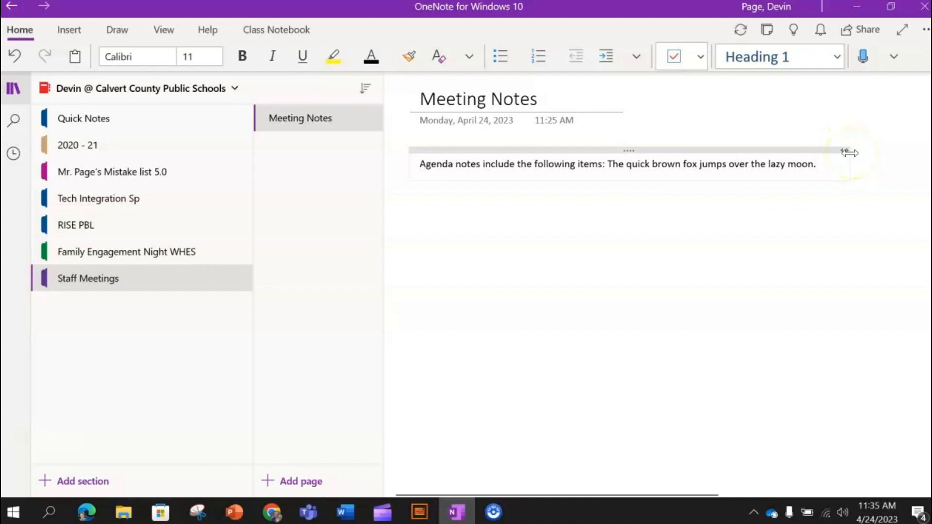
- Add the words "The next sentence" at the end of the agenda note
mouse_move(849, 153)
mouse_down()
mouse_move(585, 166)
mouse_move(647, 150)
mouse_move(847, 151)
mouse_up()
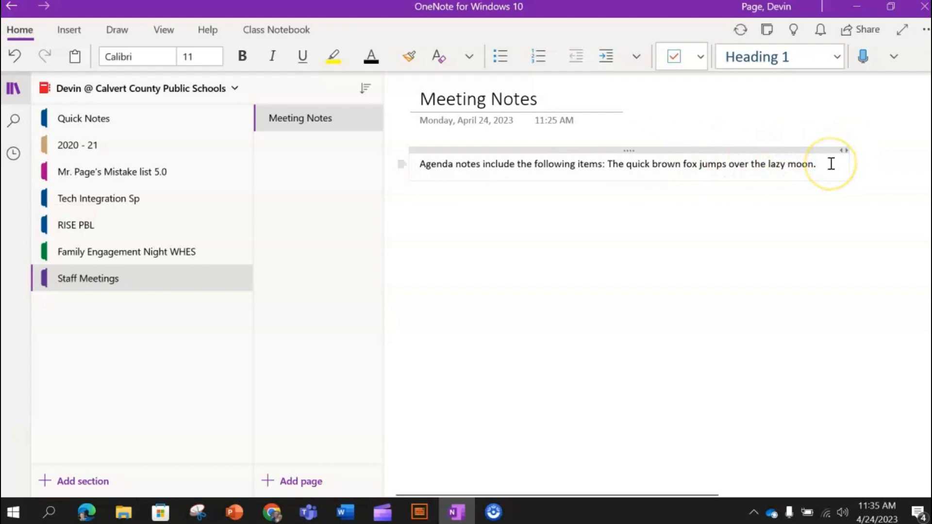
click(832, 164)
text(The ne)
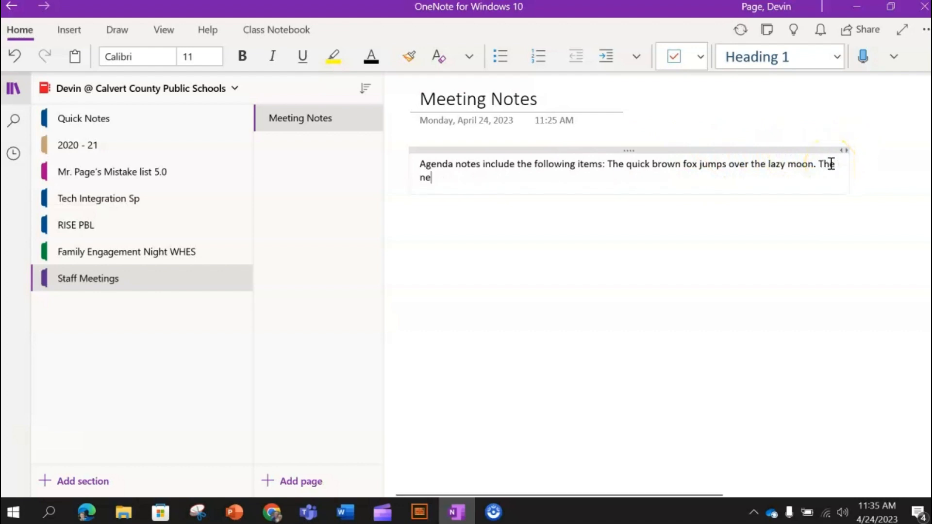
text(xt )
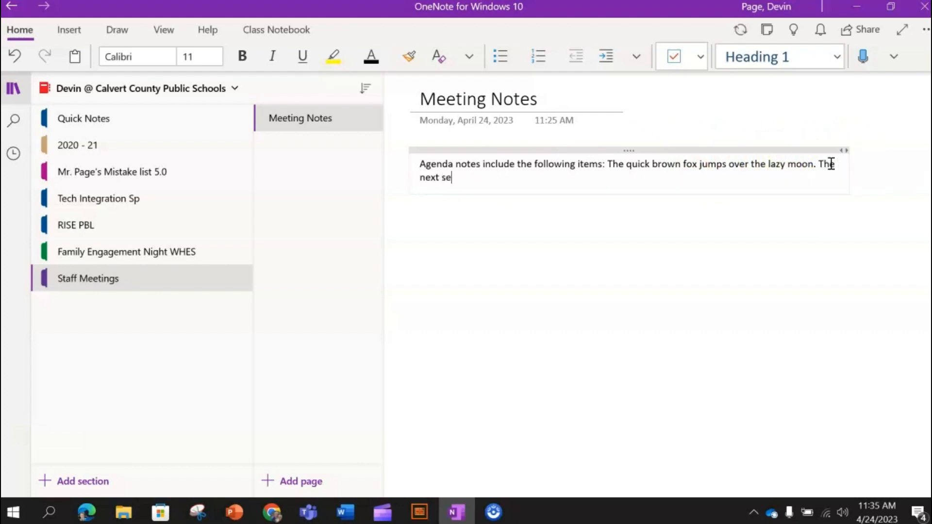
text(se te)
key(BackSpace)
key(BackSpace)
key(BackSpace)
text(ntence)
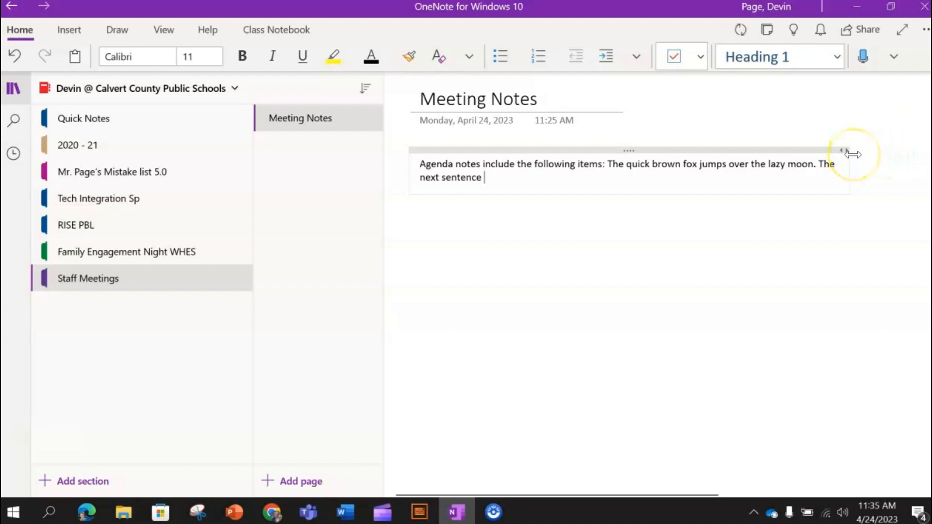
- Widen the agenda note's container until all of its text fits on one line
drag(853, 154, 902, 155)
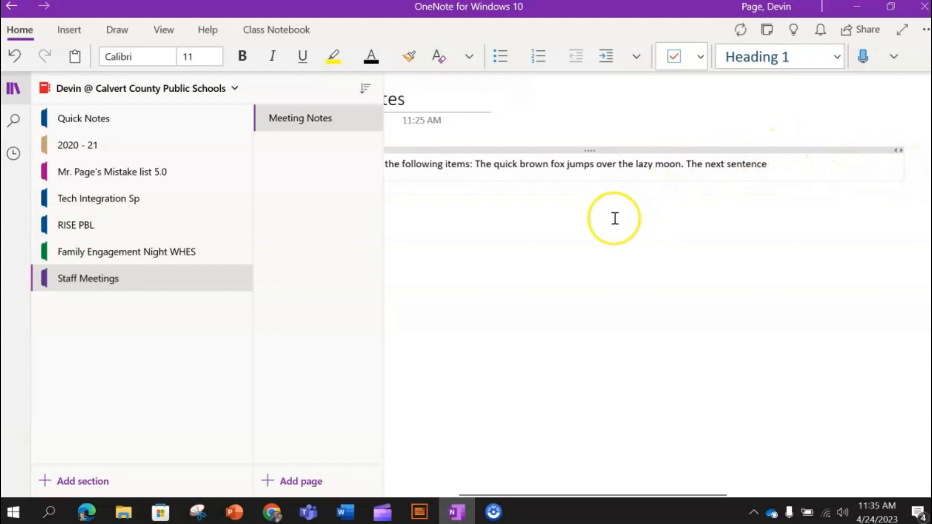
scroll(615, 219, left, 2)
scroll(615, 218, left, 1)
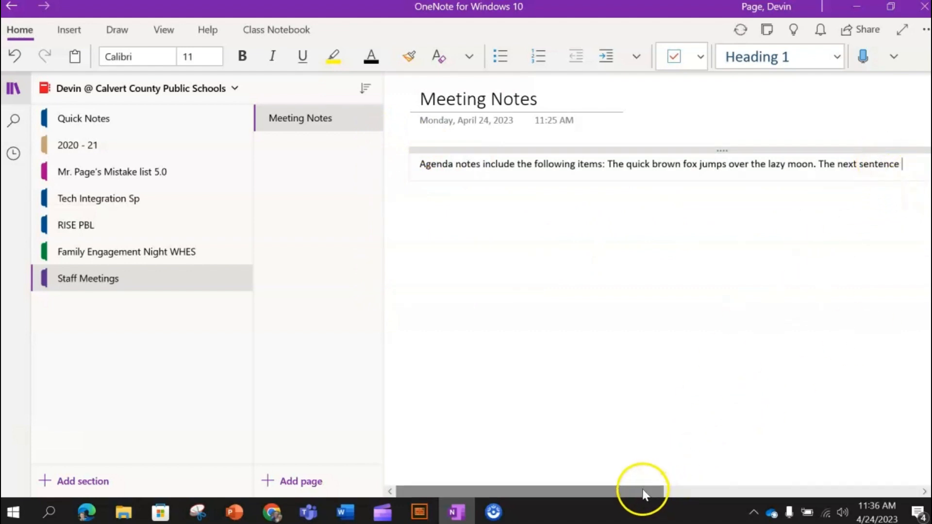
drag(643, 492, 614, 490)
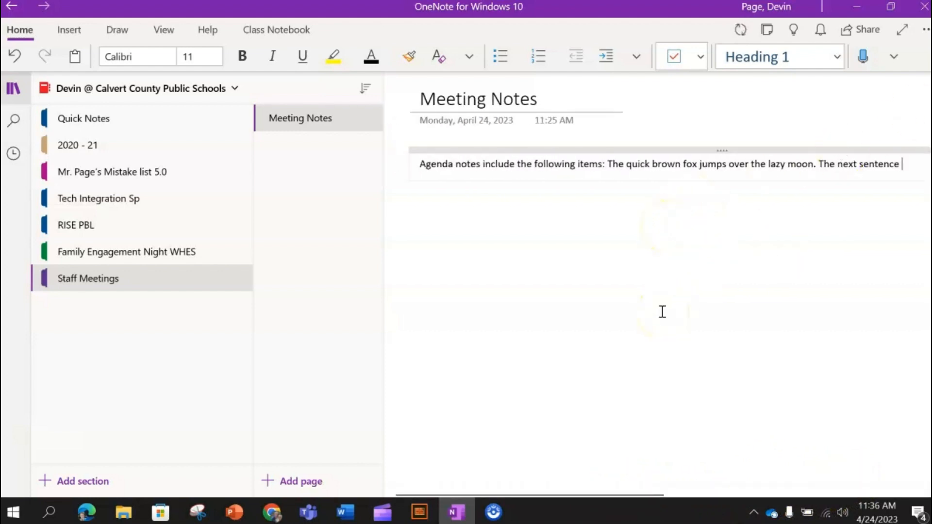
- Narrow the agenda note's container so the text wraps after "over the", and place the cursor at the end of the text
scroll(730, 326, right, 5)
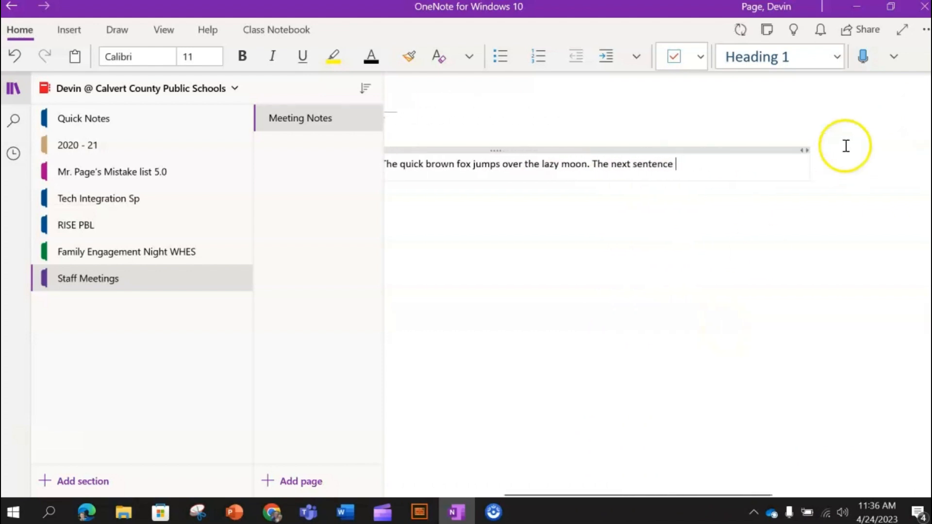
drag(807, 166, 558, 167)
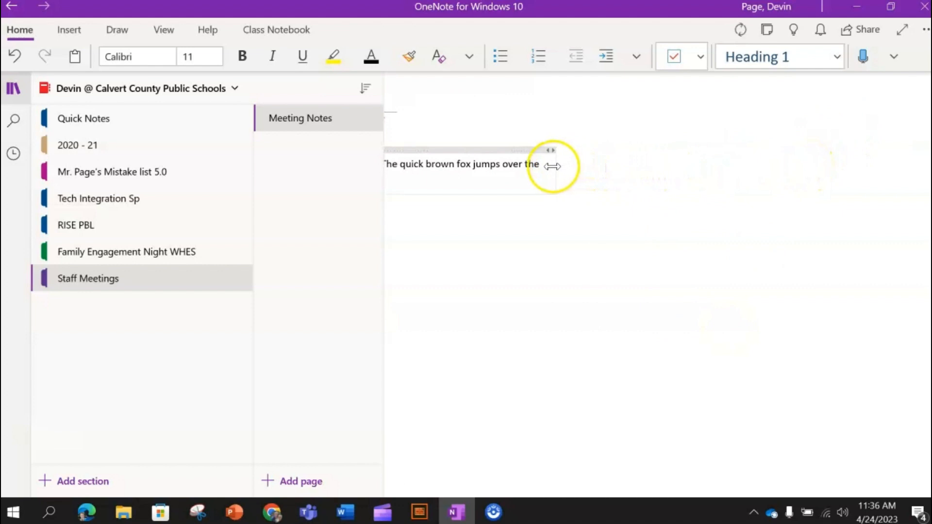
scroll(547, 275, left, 2)
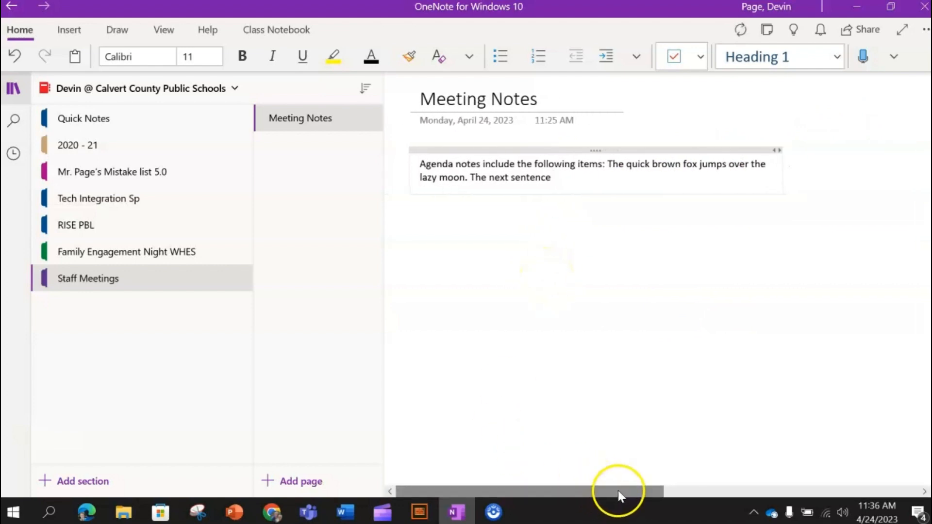
drag(618, 491, 493, 485)
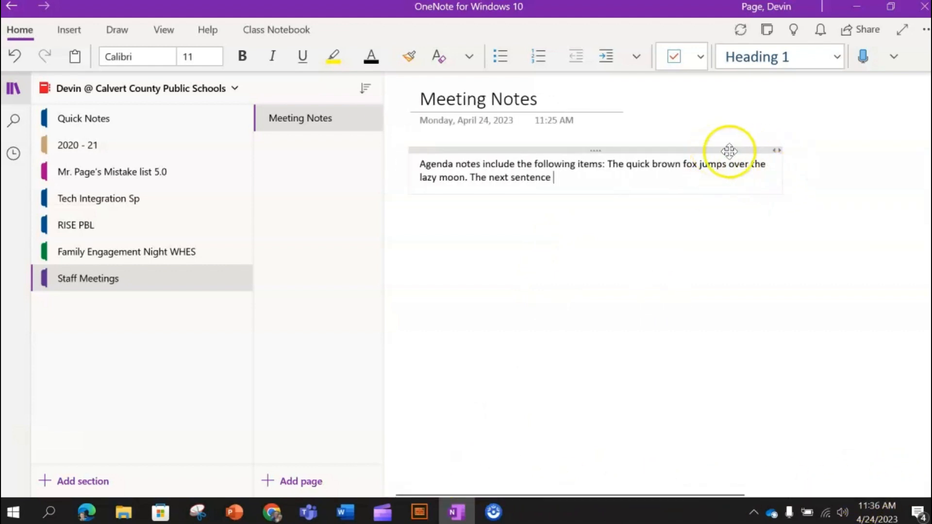
click(586, 177)
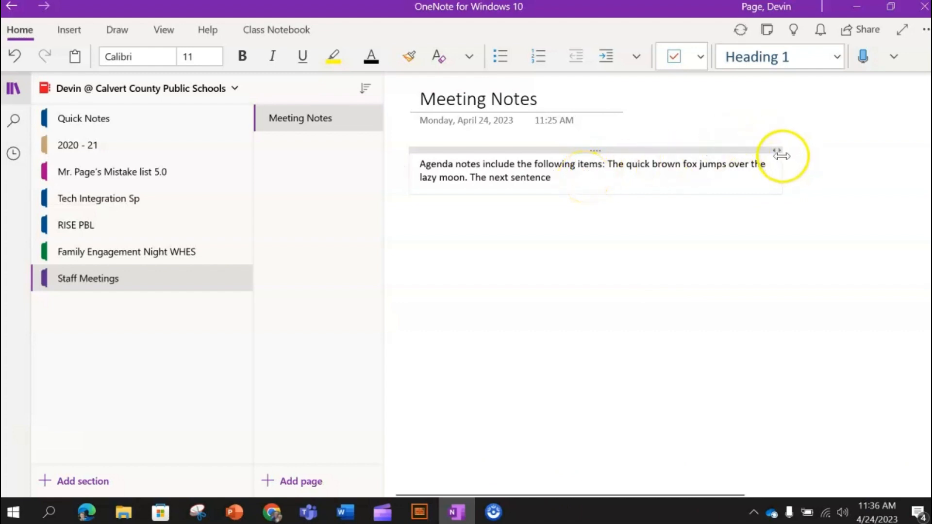
- Widen the agenda note's container so "lazy" fits on the first line, and finish its last sentence with "is included here."
mouse_move(782, 156)
mouse_down()
mouse_move(815, 160)
mouse_move(795, 165)
mouse_up()
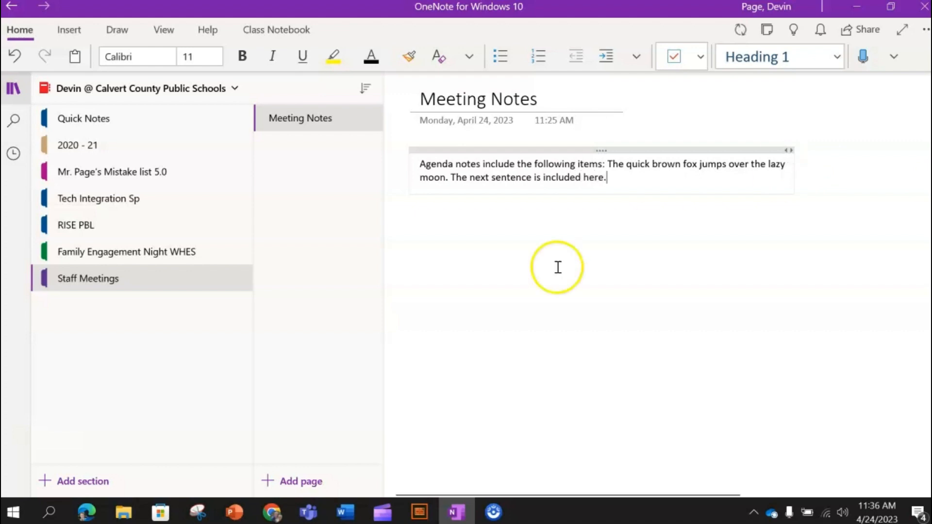
- Create a bulleted list below the agenda note with the entries "Item agenda 1", "Item agenda 2" and "Item agenda 3"
click(427, 221)
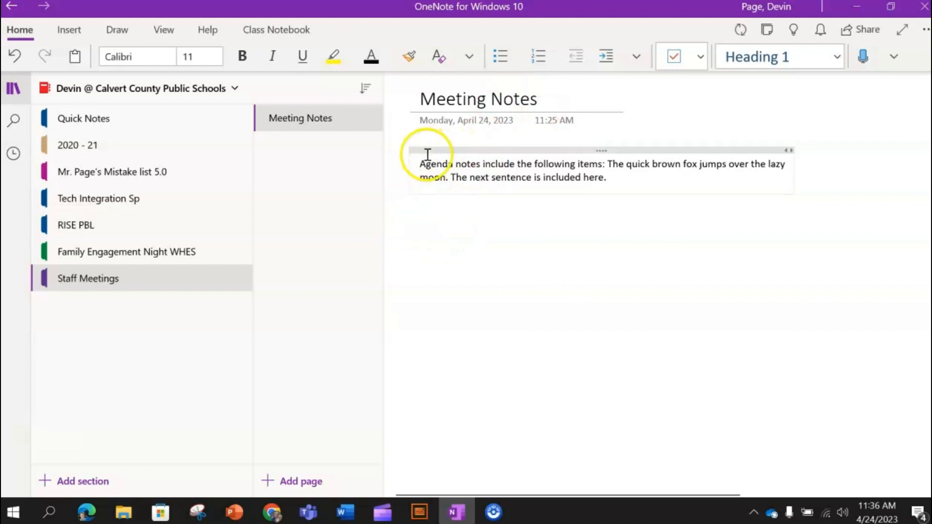
click(502, 56)
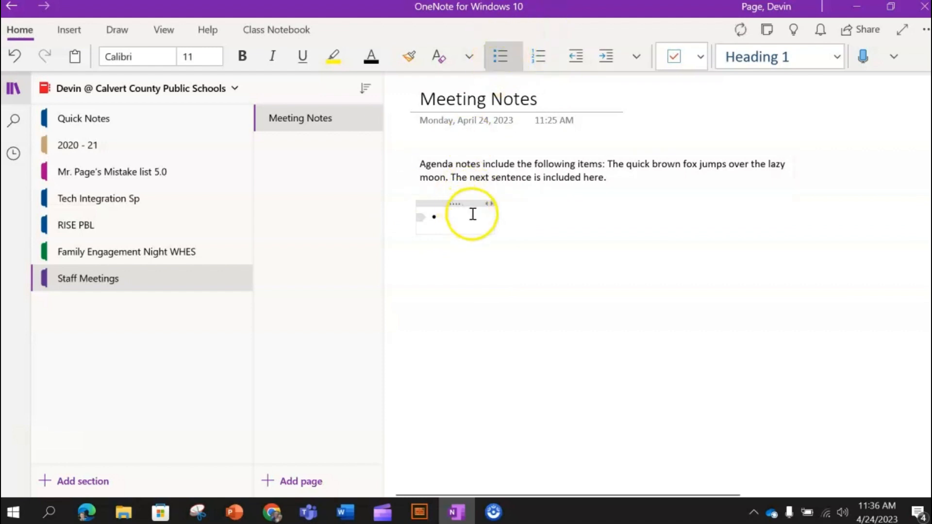
text(Item)
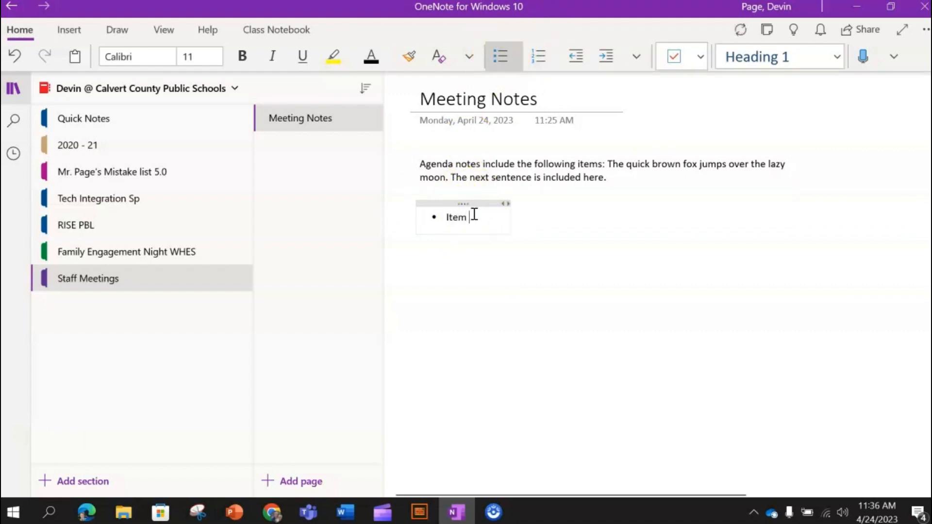
text( agenda)
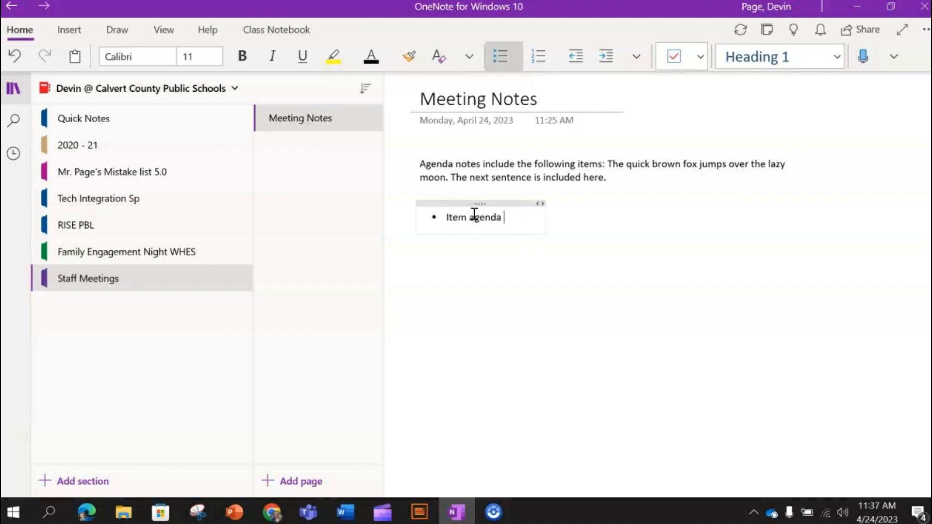
text( 1)
key(Return)
text(Item agenda 1 I)
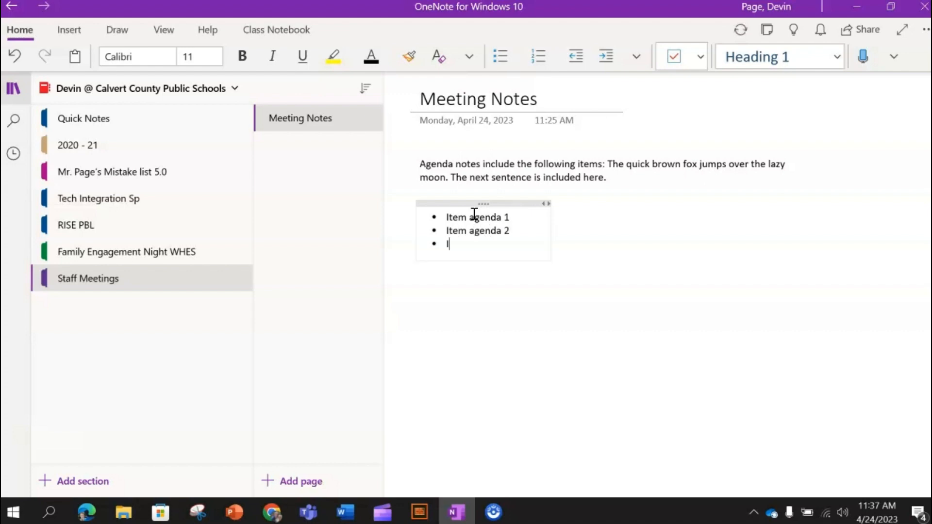
text(tem agenda 3)
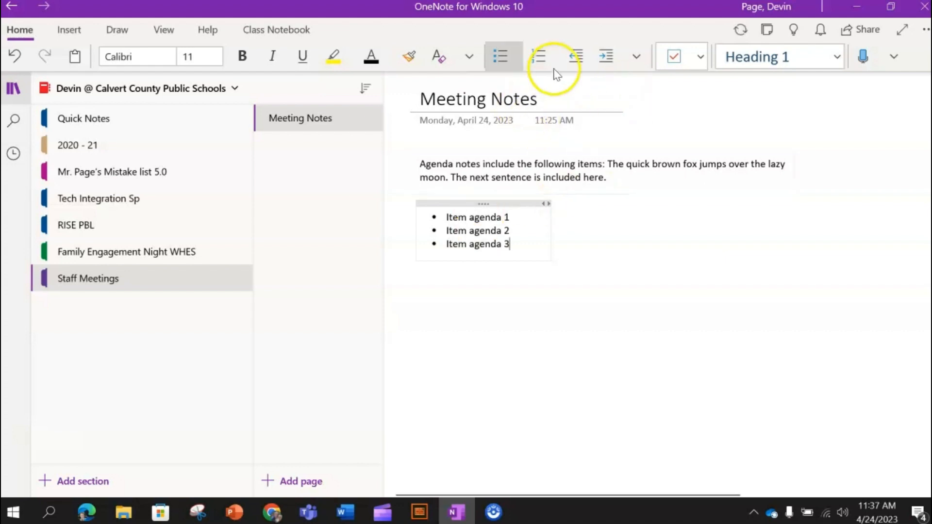
- Create a separate numbered list beside the bulleted list, with three entries that each read "Item agenda"
click(622, 206)
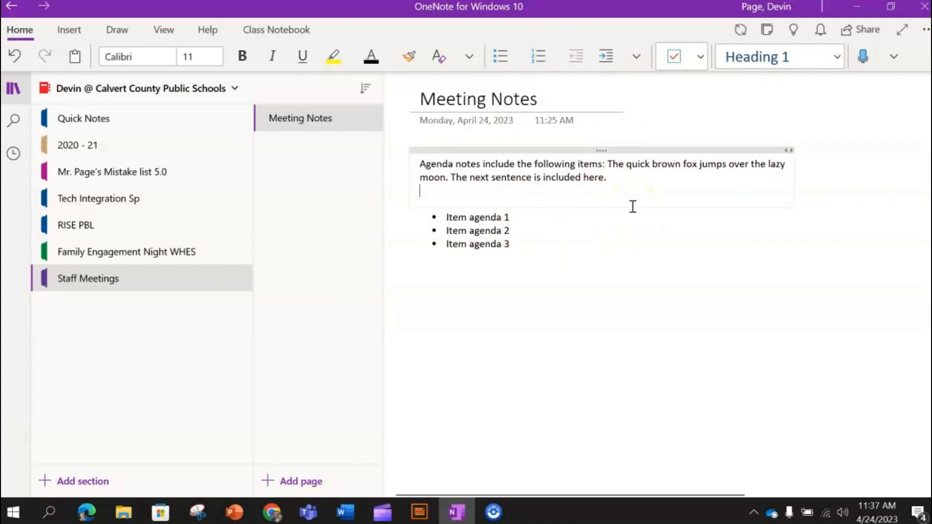
key(BackSpace)
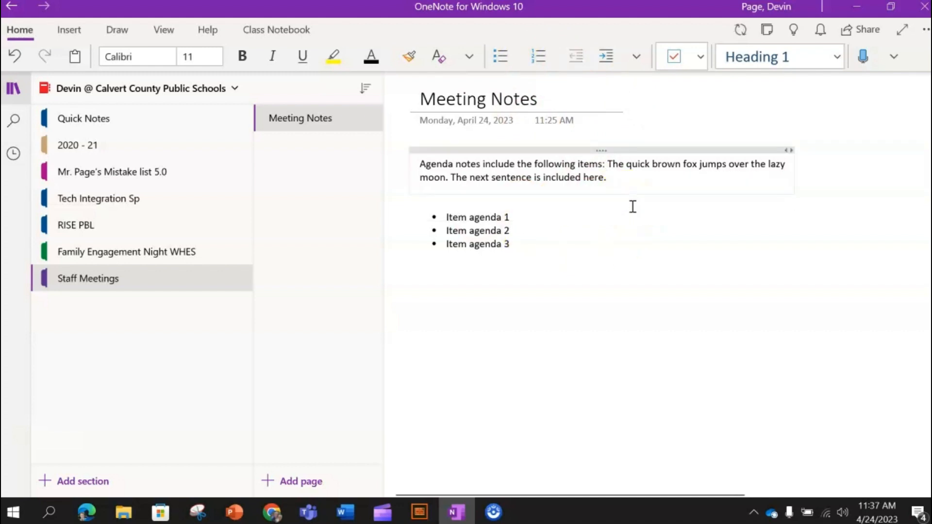
click(598, 228)
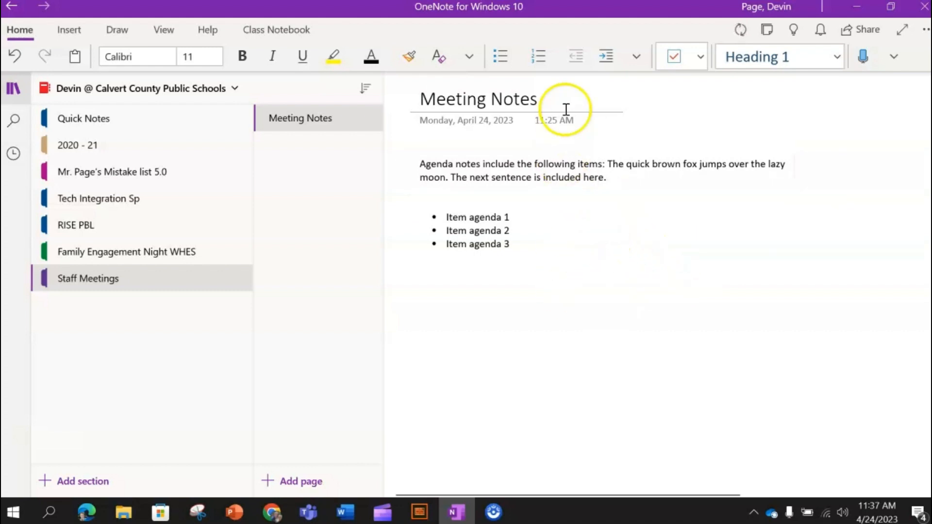
click(538, 58)
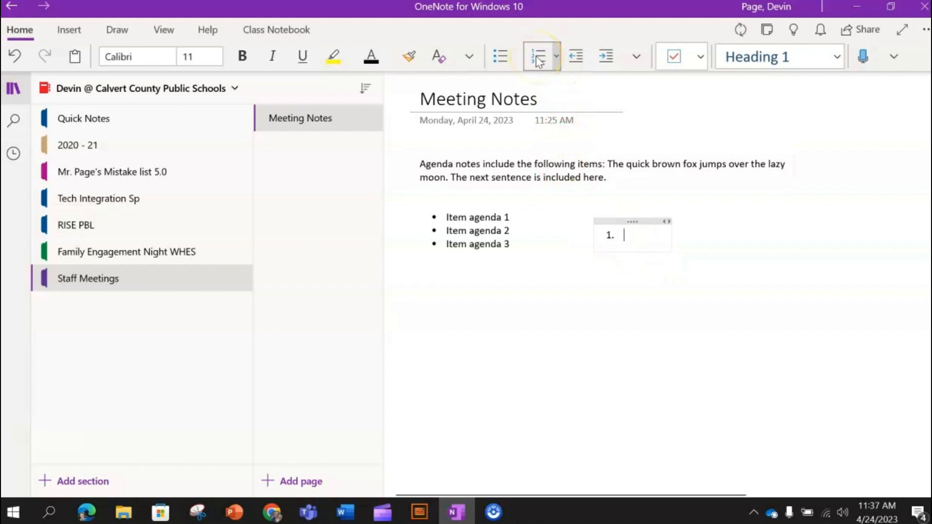
text(Item agenda)
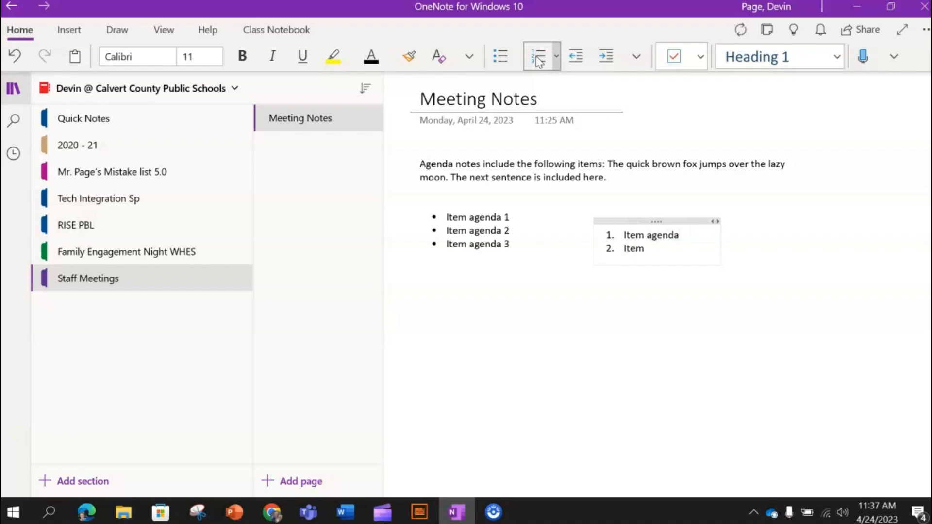
key(Return)
text(Item agenda)
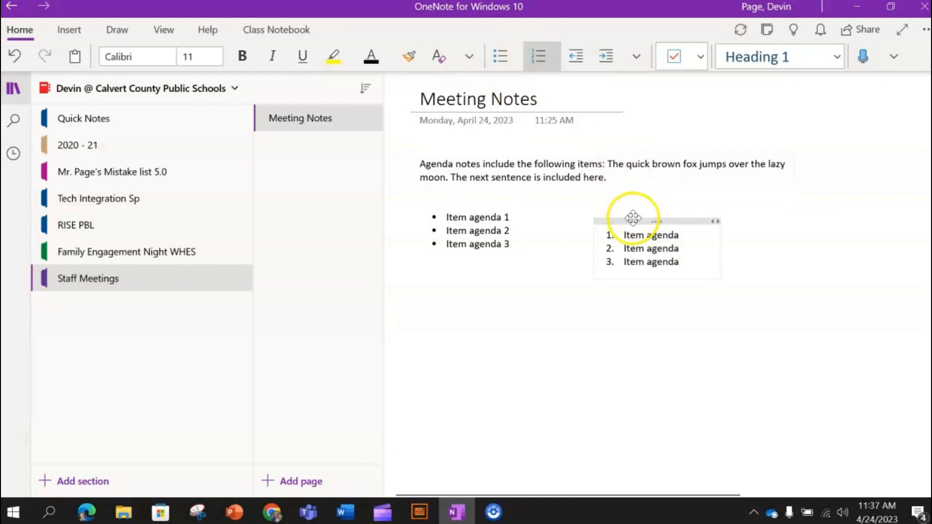
- Move the numbered list's container closer to the bulleted list and level its first line with the first bullet
mouse_move(630, 217)
mouse_down()
mouse_move(558, 208)
mouse_move(615, 203)
mouse_up()
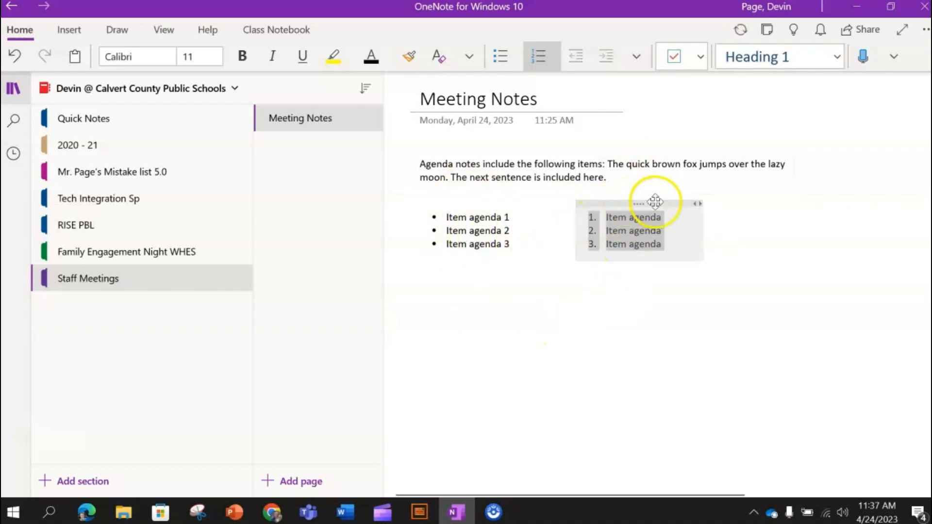
drag(646, 201, 626, 202)
click(682, 329)
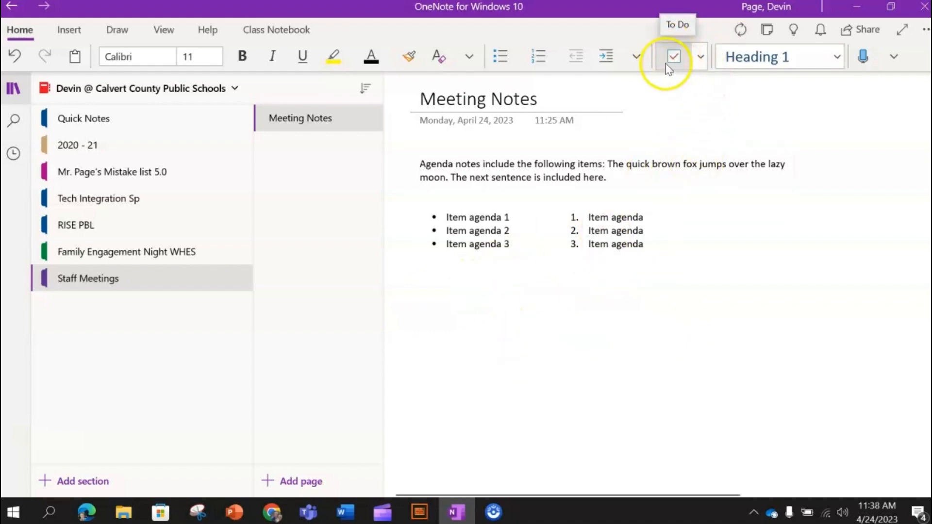
- Tag the first bulleted entry, "Item agenda 1", as To Do and try out its checkbox
click(702, 59)
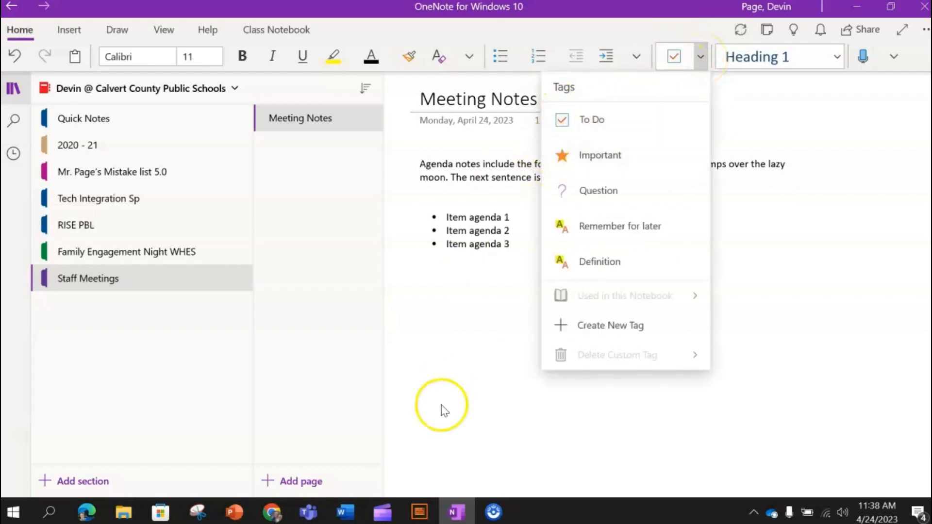
click(466, 340)
click(447, 218)
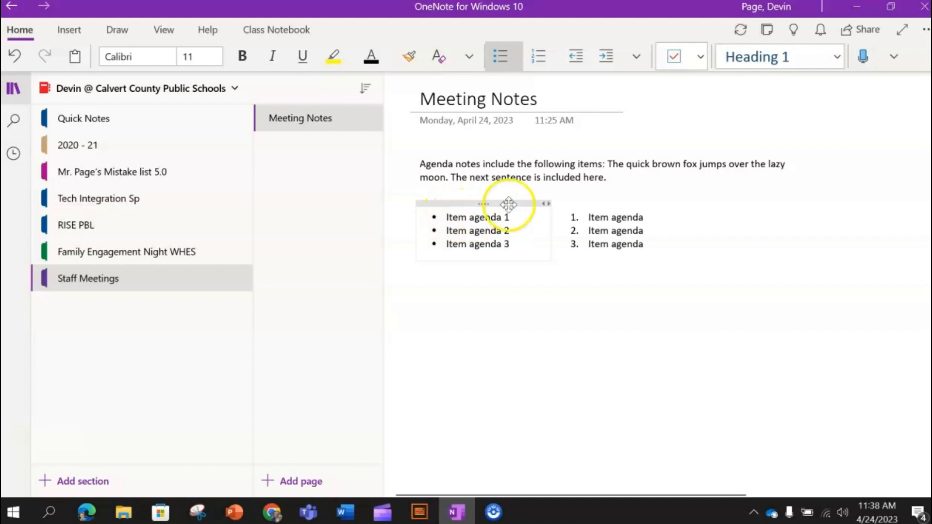
click(701, 57)
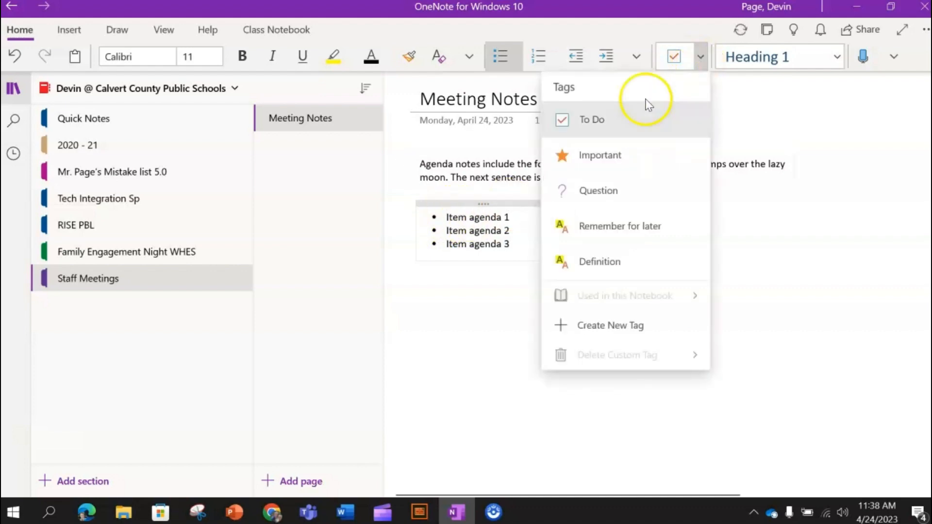
click(587, 122)
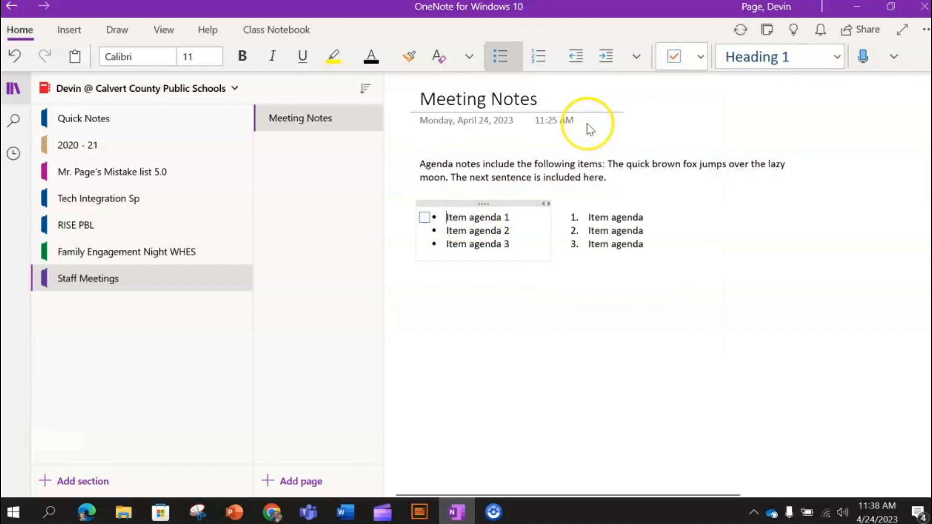
click(425, 218)
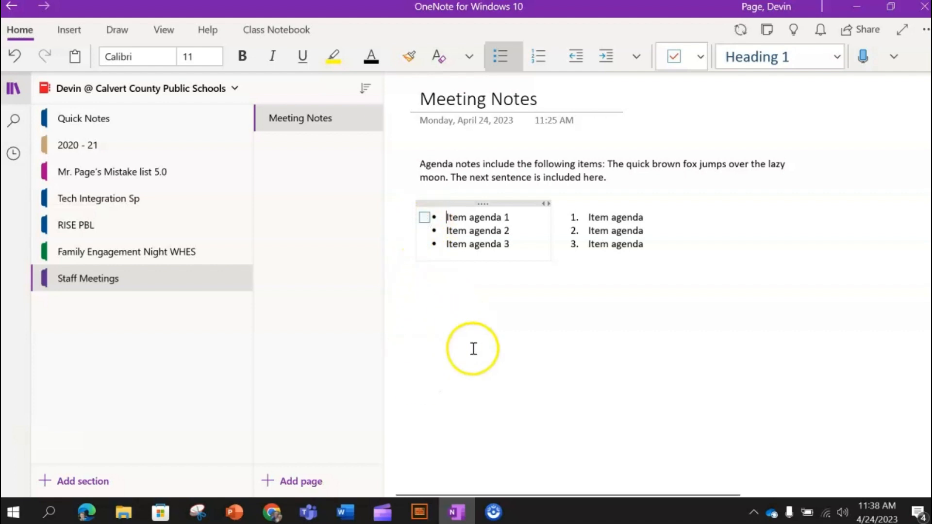
- Tag the bulleted entries "Item agenda 2" and "Item agenda 3" as To Do
click(447, 231)
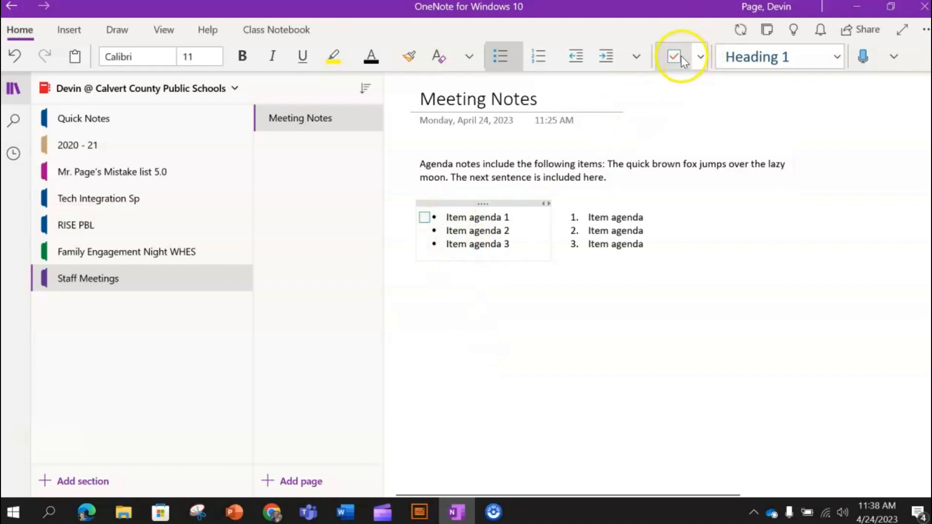
click(703, 63)
click(676, 113)
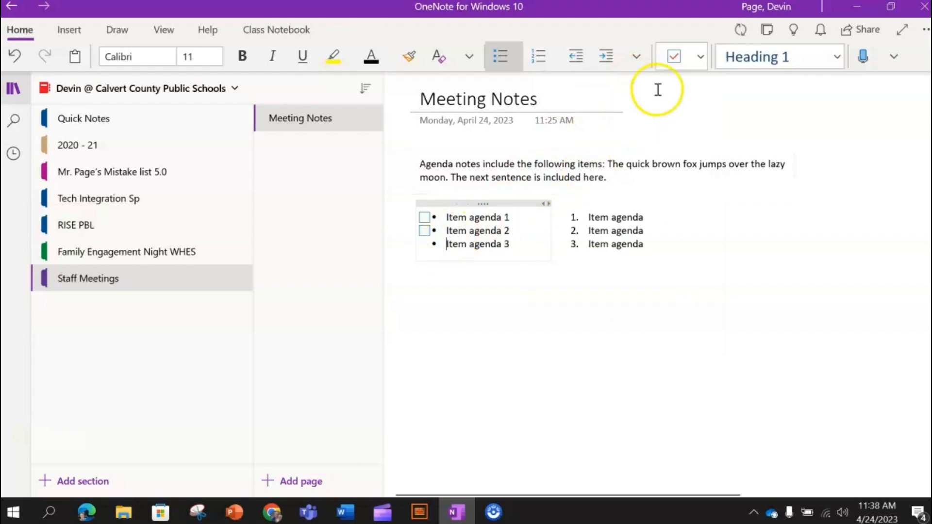
click(702, 57)
click(599, 127)
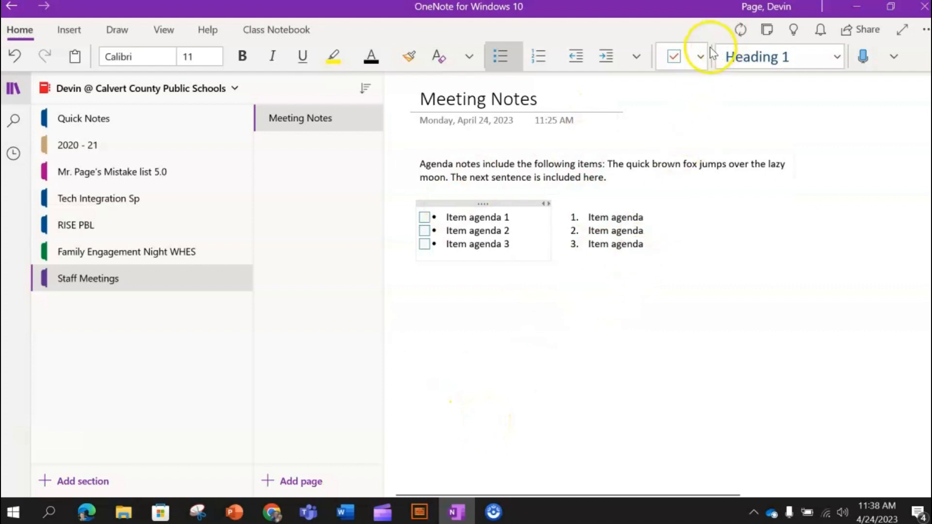
- Tag the first numbered entry as Important and the second numbered entry as Remember for later
click(588, 217)
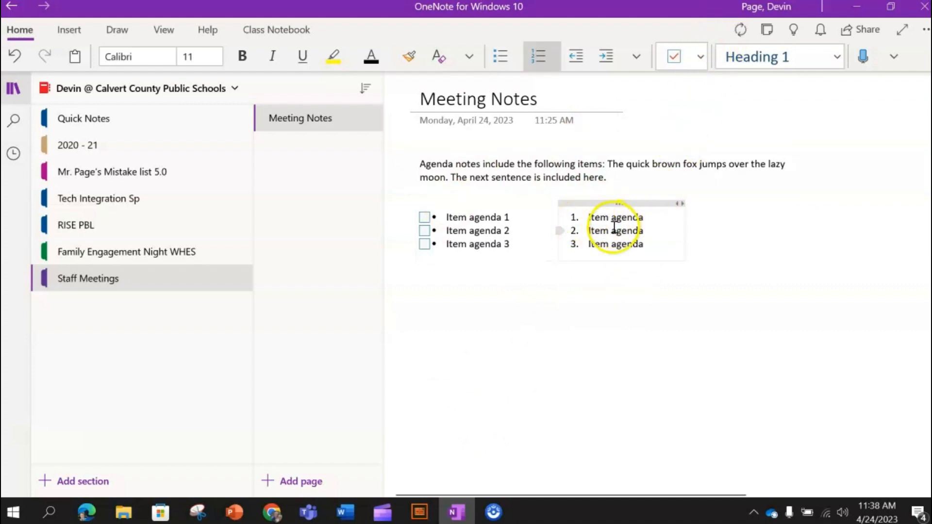
click(701, 57)
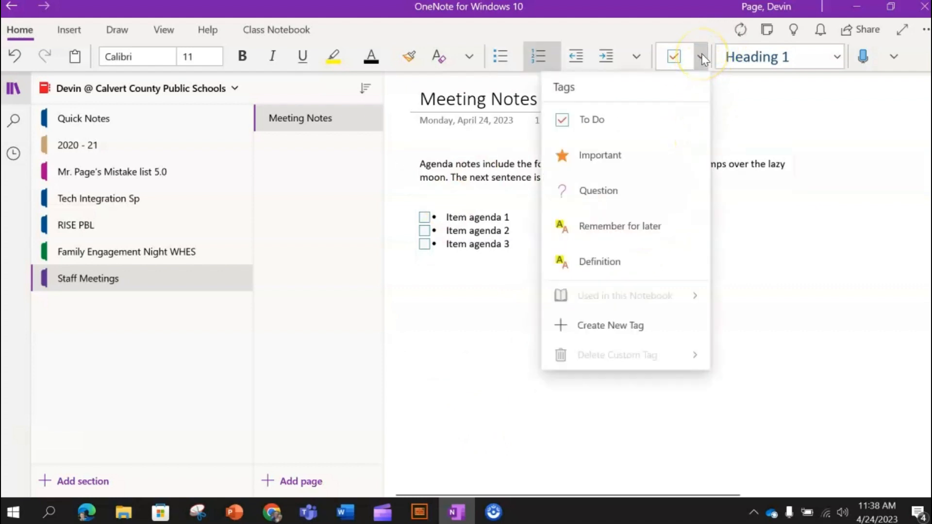
click(587, 156)
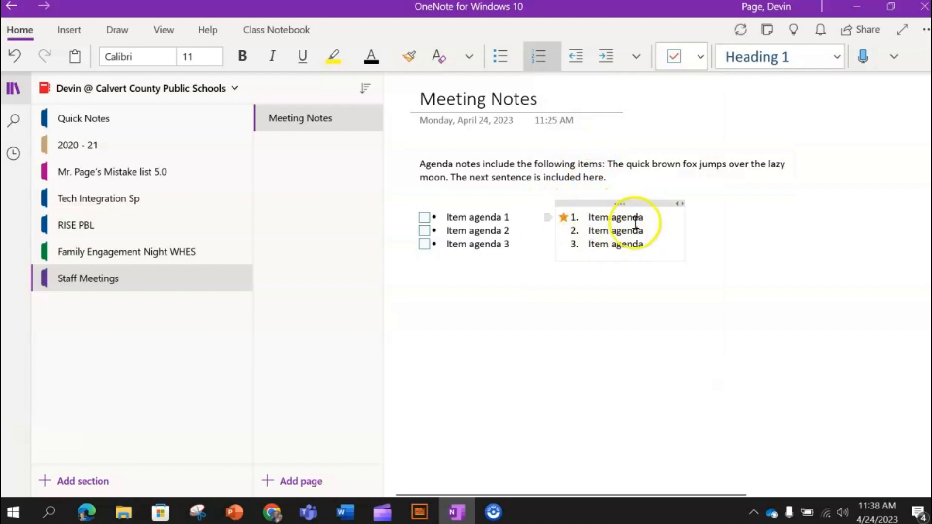
click(702, 54)
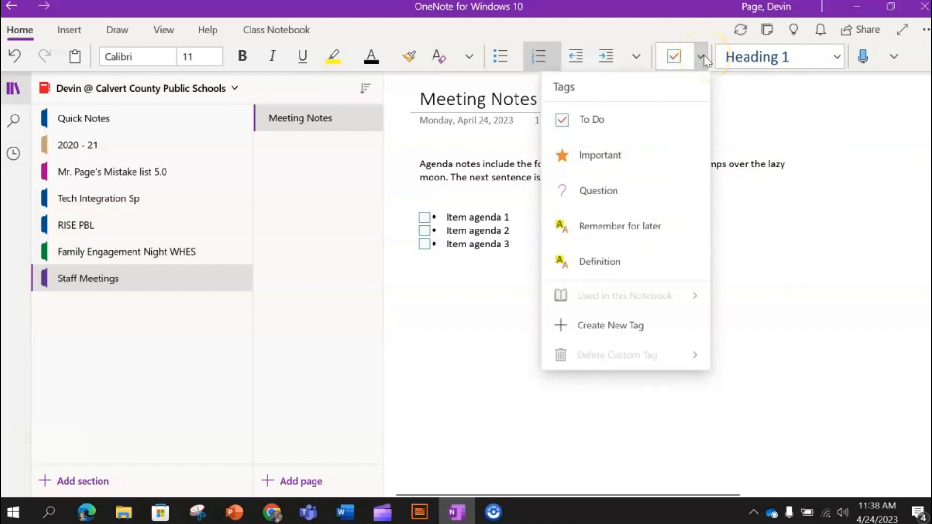
click(612, 224)
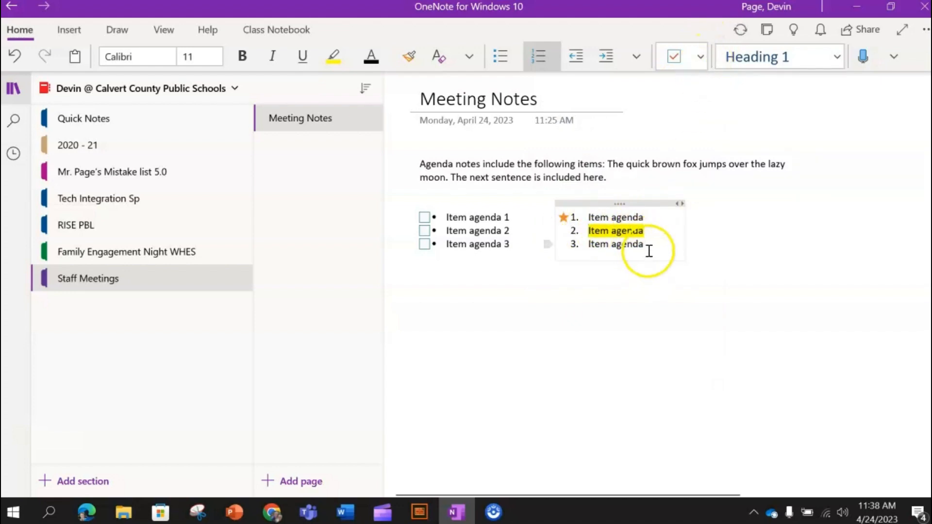
- Create a custom tag named "Remember for later" with the clock icon
drag(646, 244, 590, 244)
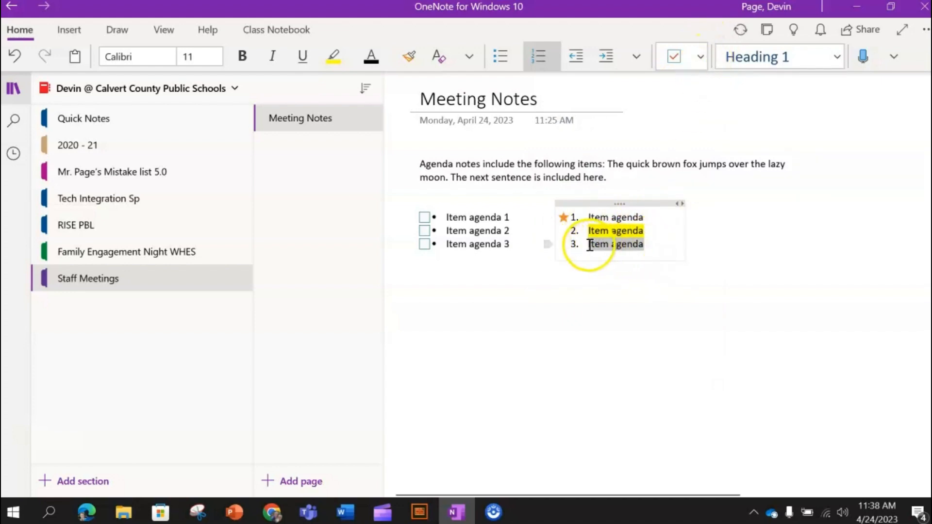
click(701, 57)
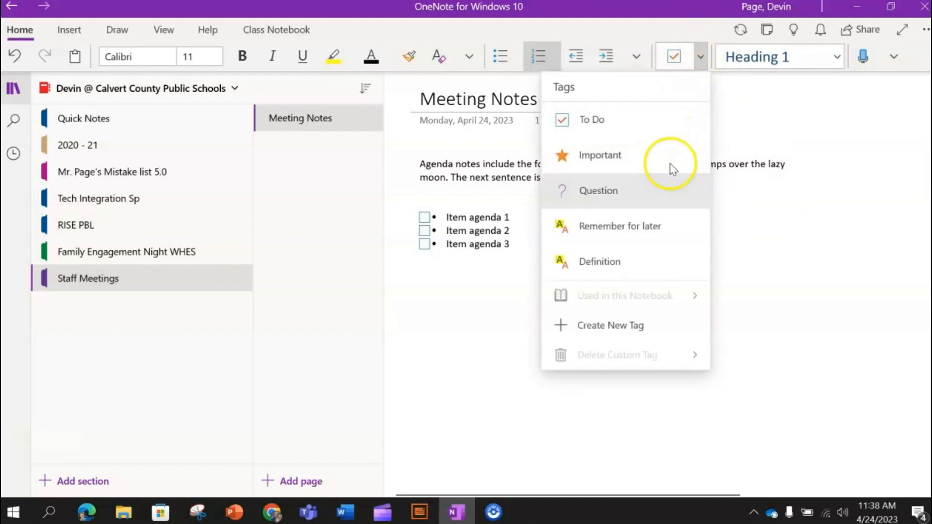
click(615, 325)
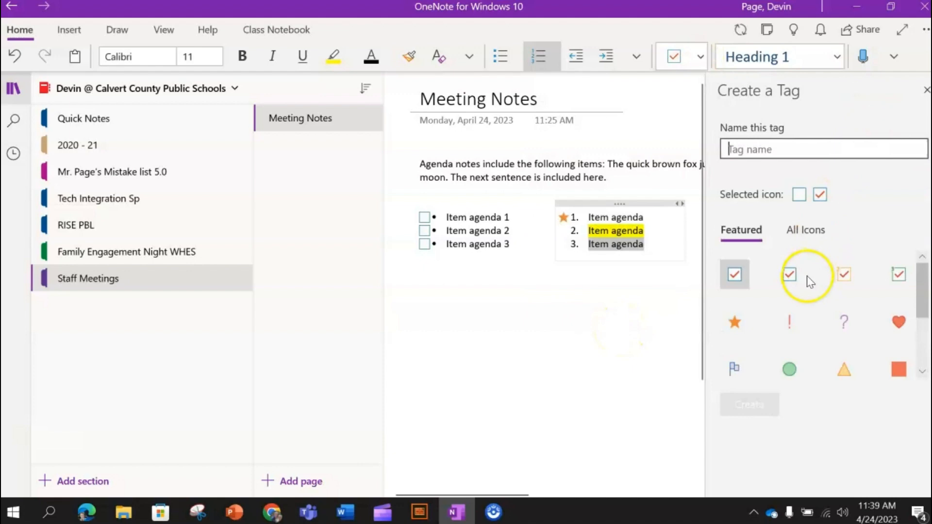
scroll(828, 319, down, 3)
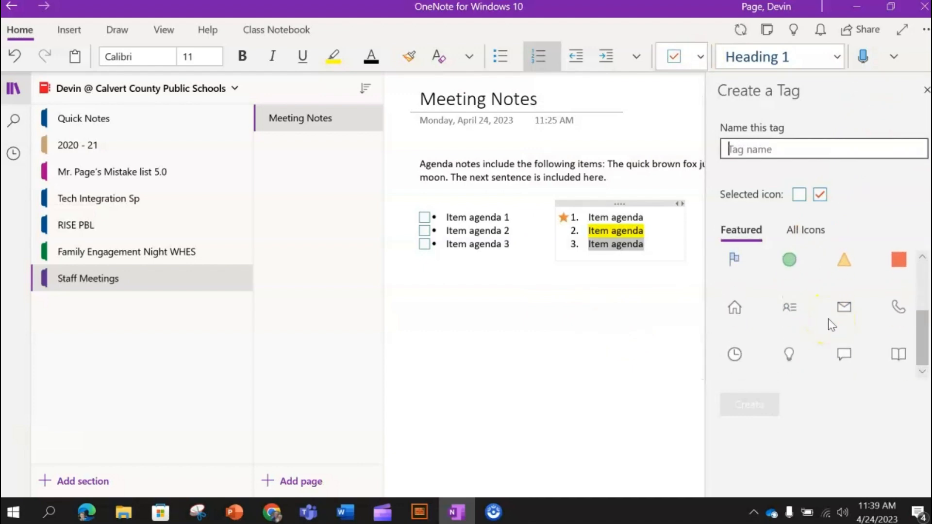
scroll(828, 319, up, 3)
scroll(832, 324, down, 1)
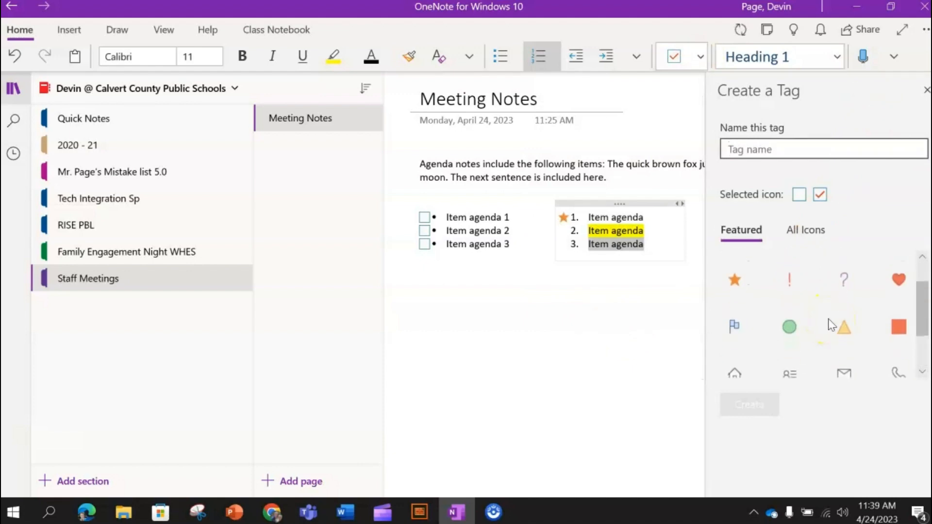
scroll(832, 324, down, 1)
click(773, 157)
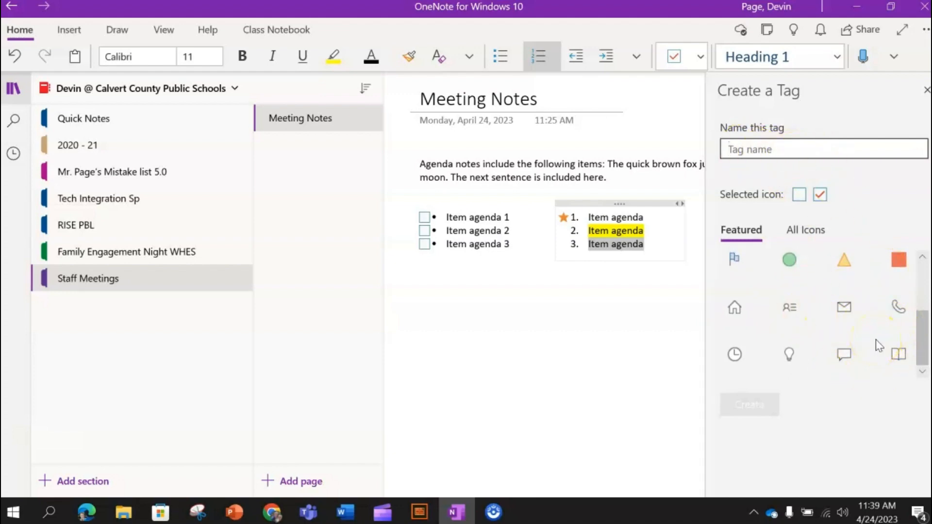
click(733, 355)
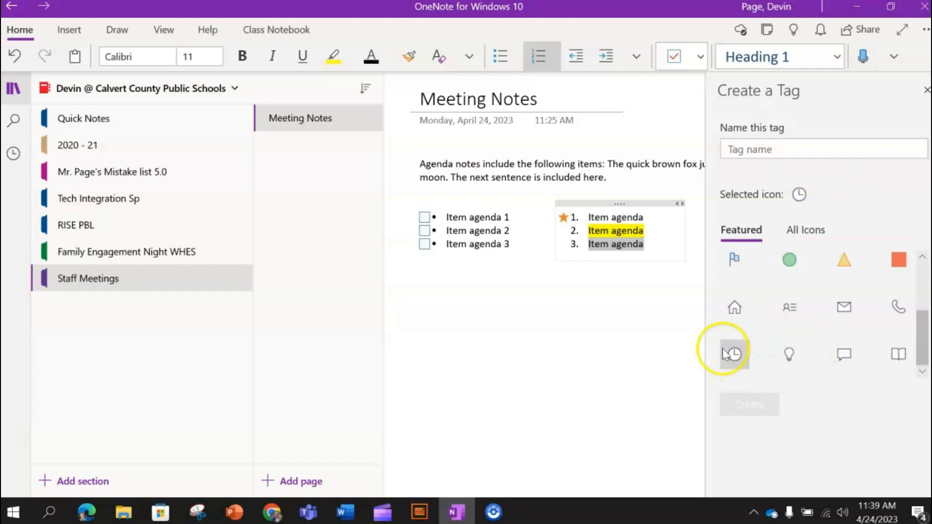
click(764, 151)
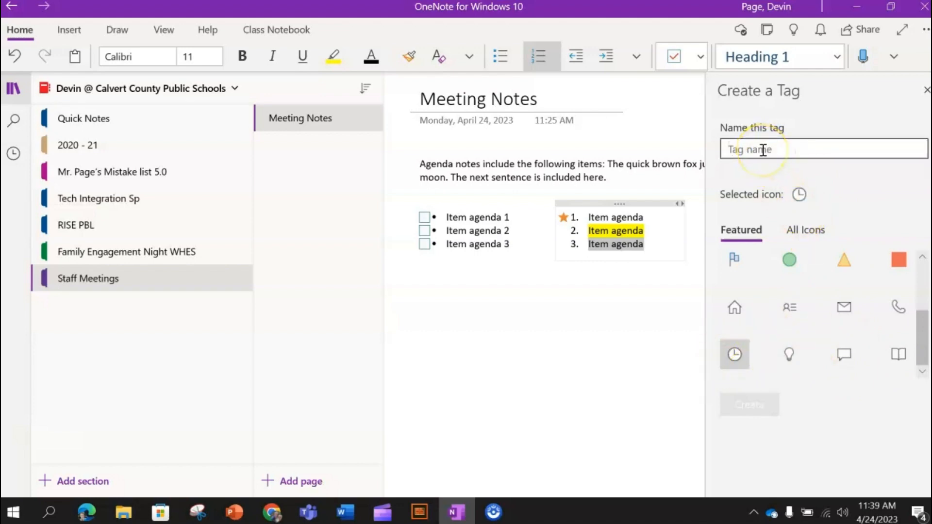
text(Remember for later)
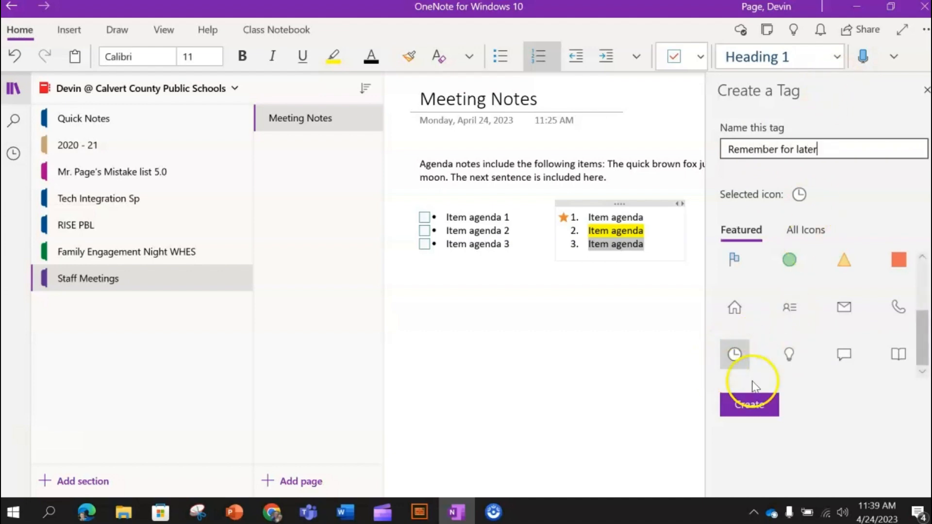
click(751, 404)
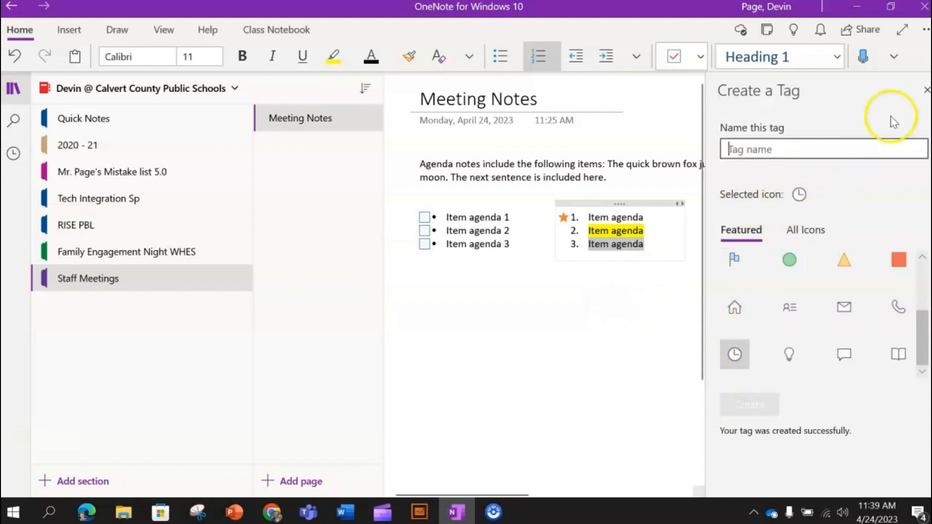
click(927, 90)
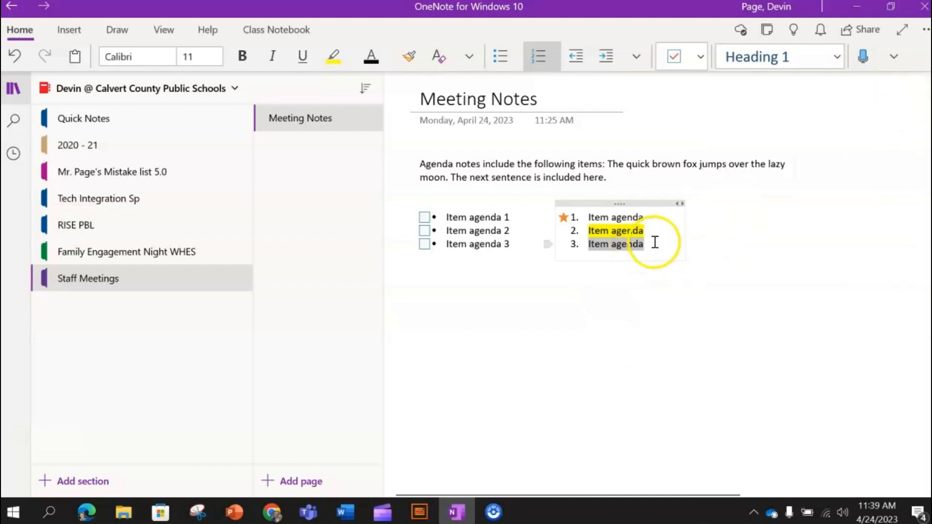
- Apply the custom clock-icon tag to the third entry of the numbered list
drag(655, 242, 584, 244)
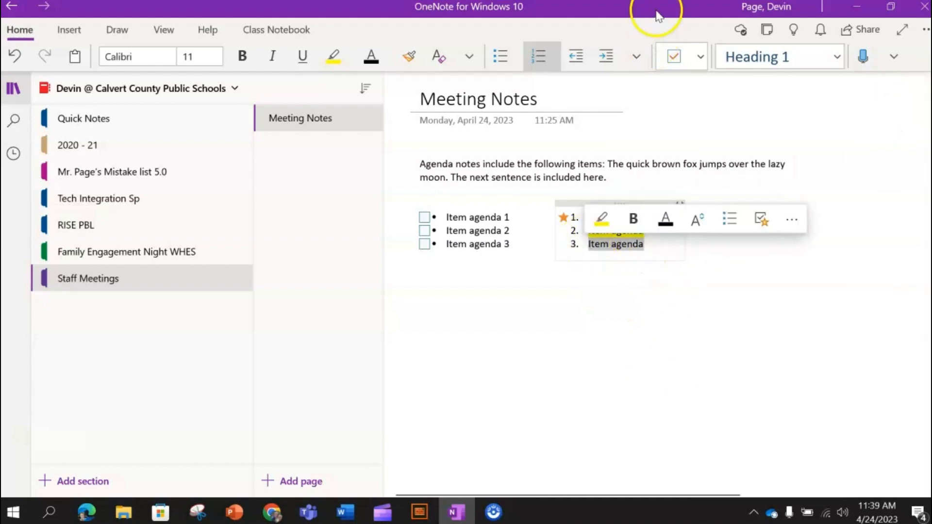
click(637, 57)
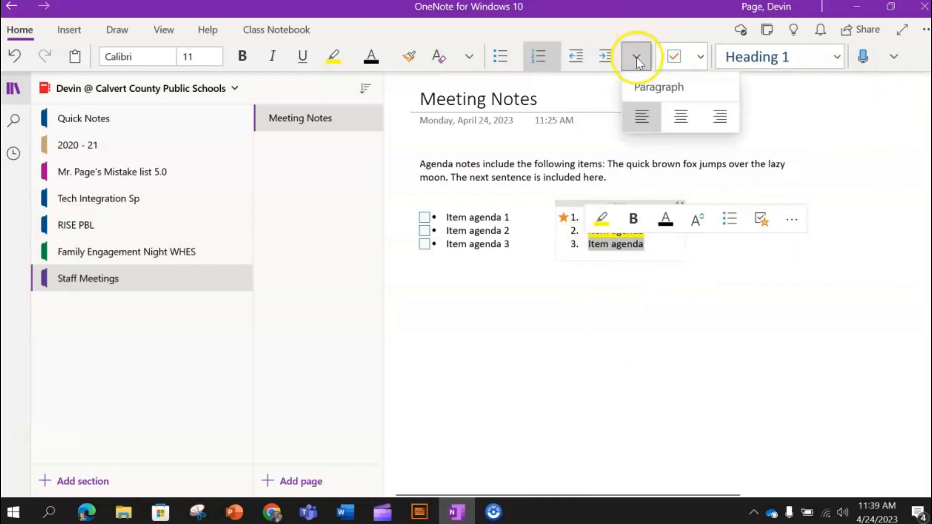
click(705, 58)
click(636, 297)
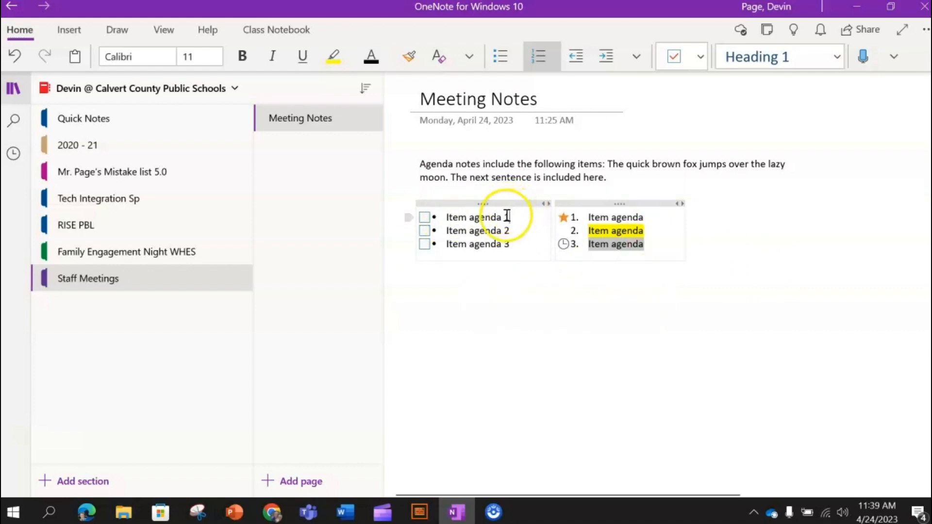
- Highlight the bulleted entry "Item agenda 1" in yellow and "Item agenda 2" in green
drag(510, 217, 444, 217)
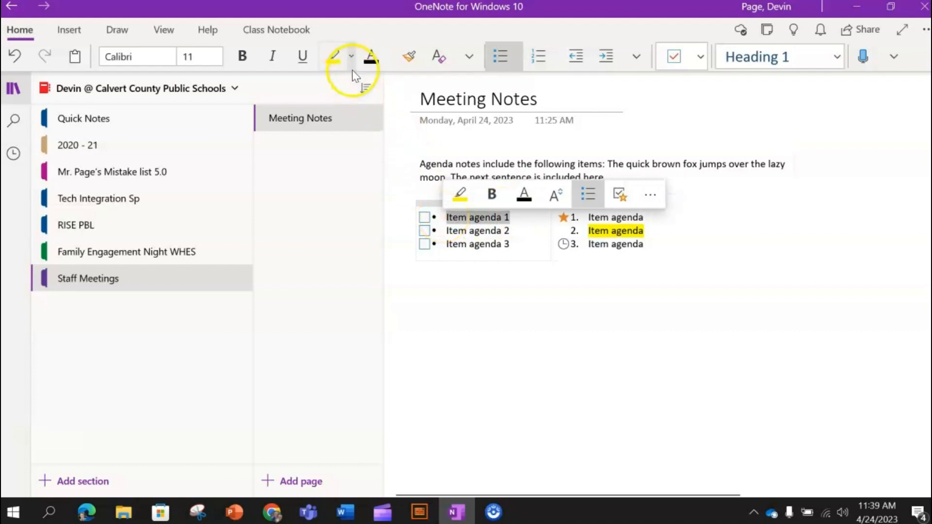
click(337, 58)
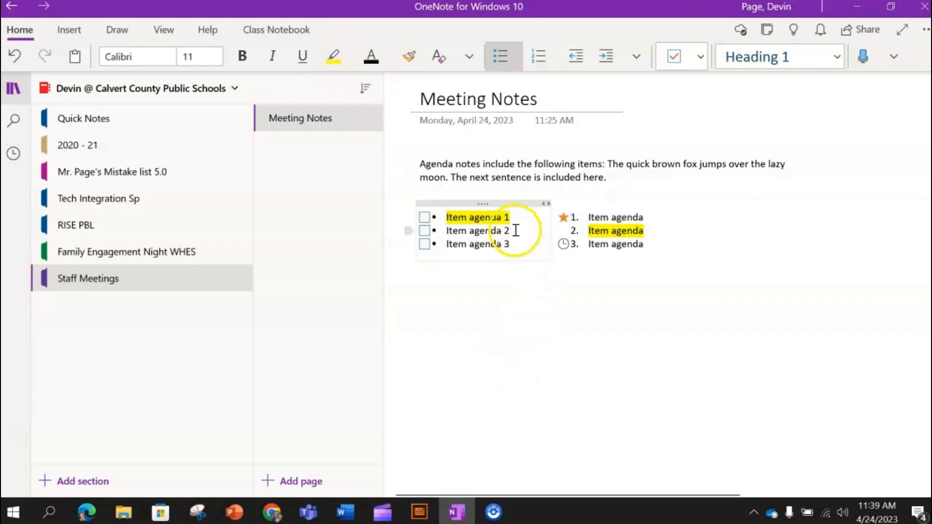
drag(545, 229, 445, 231)
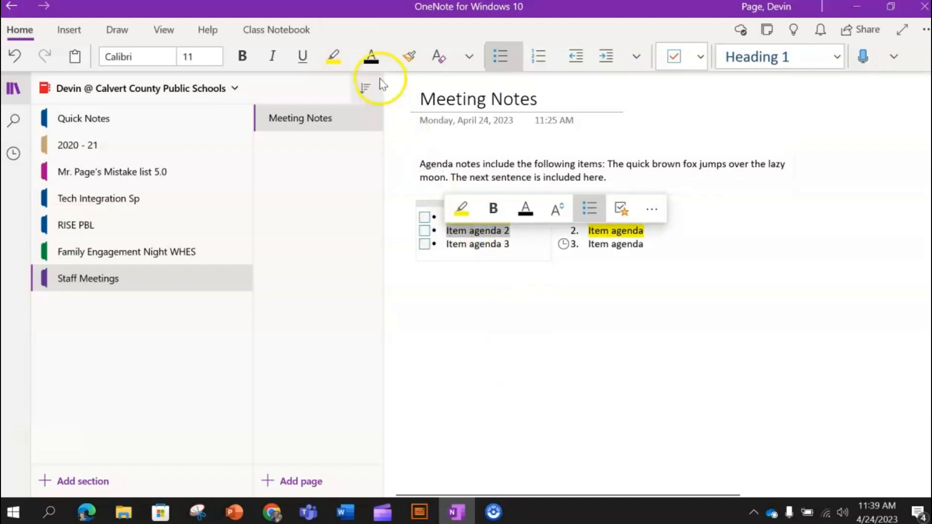
click(351, 58)
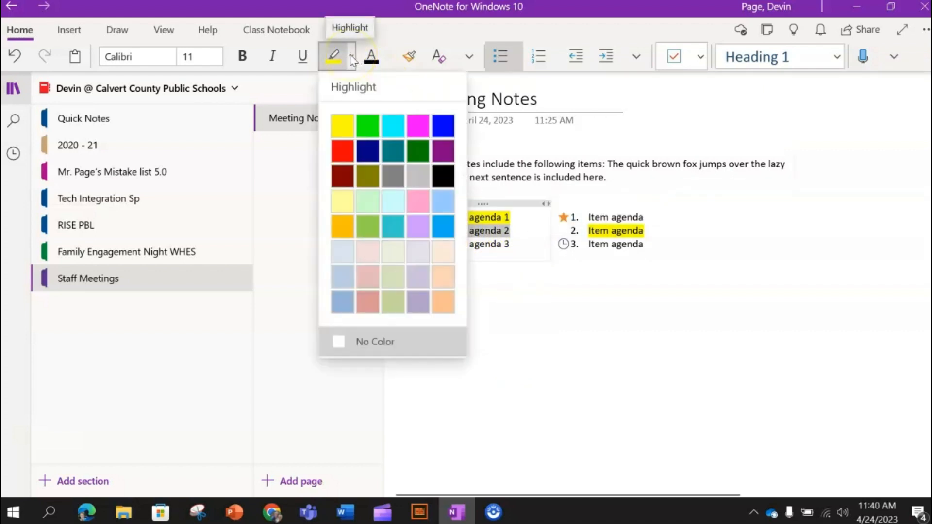
click(368, 126)
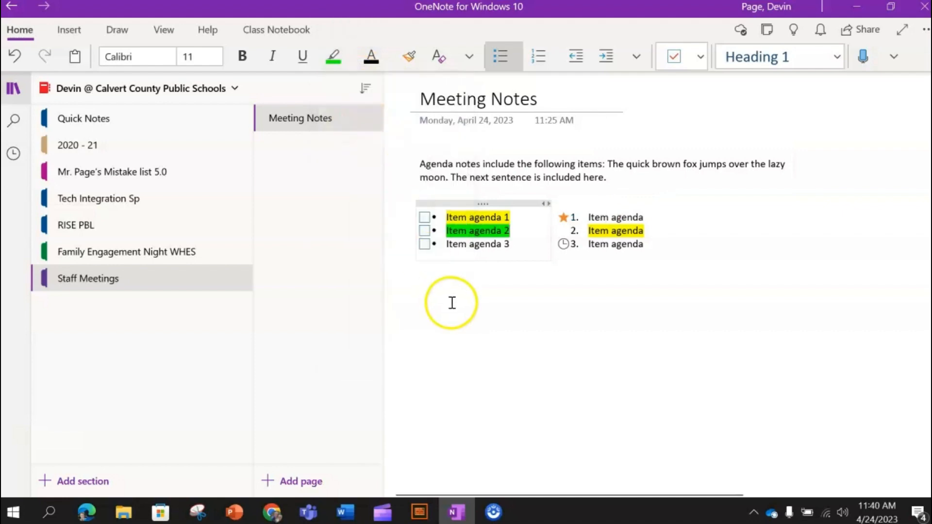
- Underline the bulleted entry "Item agenda 3" and clear the selection
drag(518, 246, 447, 247)
click(302, 57)
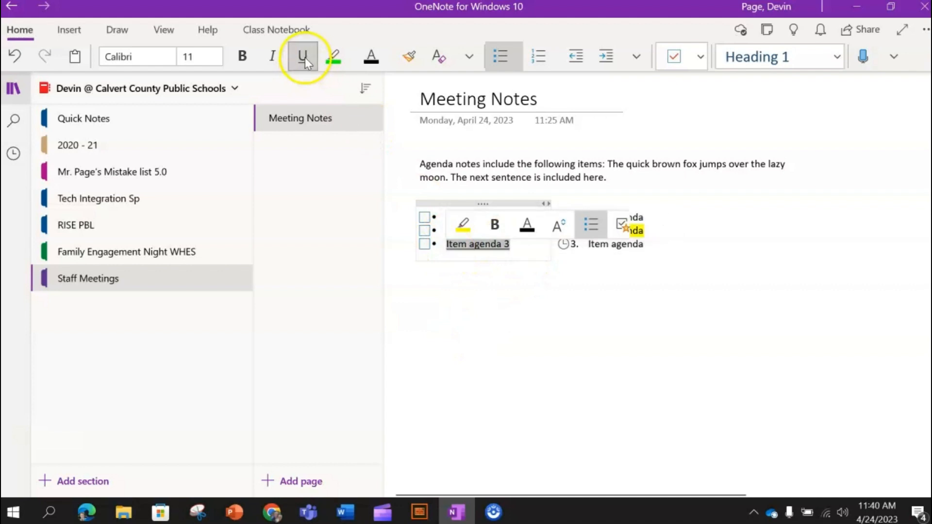
click(559, 358)
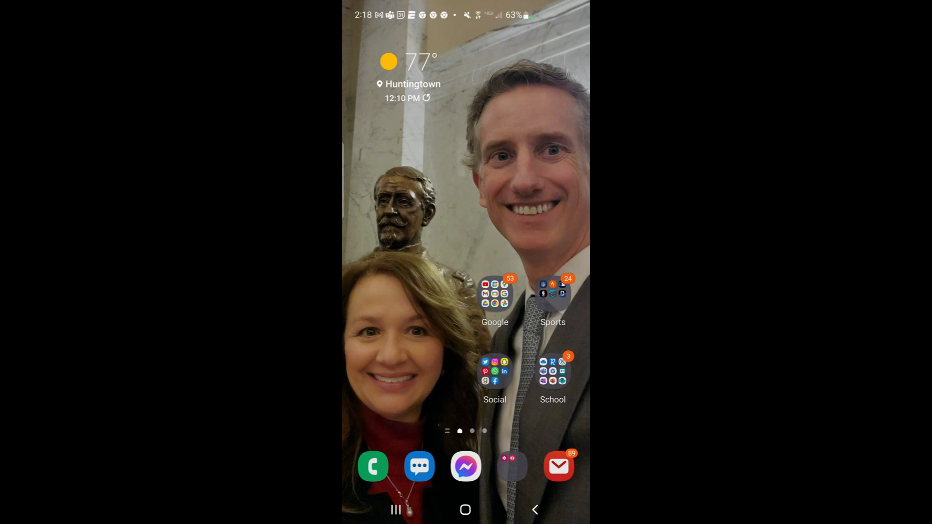
- Open OneNote on the phone from the School app folder and create a new page titled "Testing Schedule"
click(553, 373)
click(395, 345)
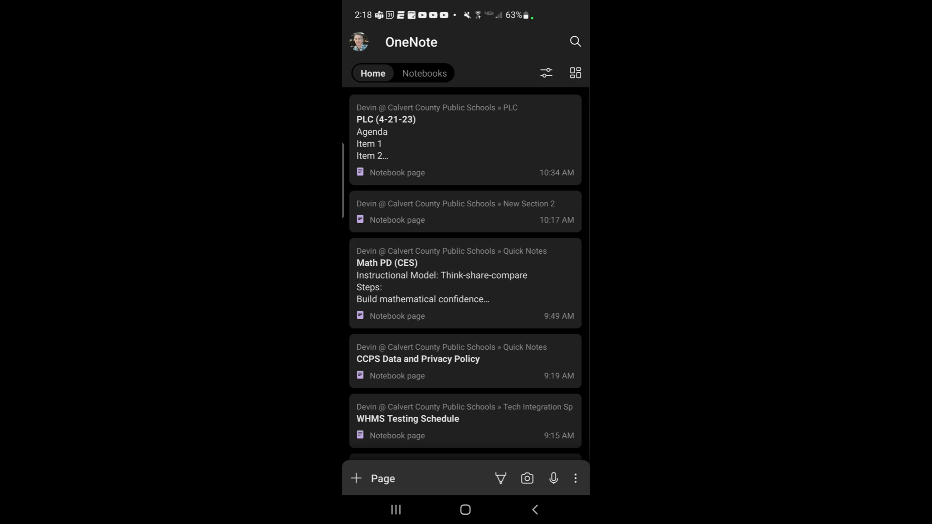
click(382, 478)
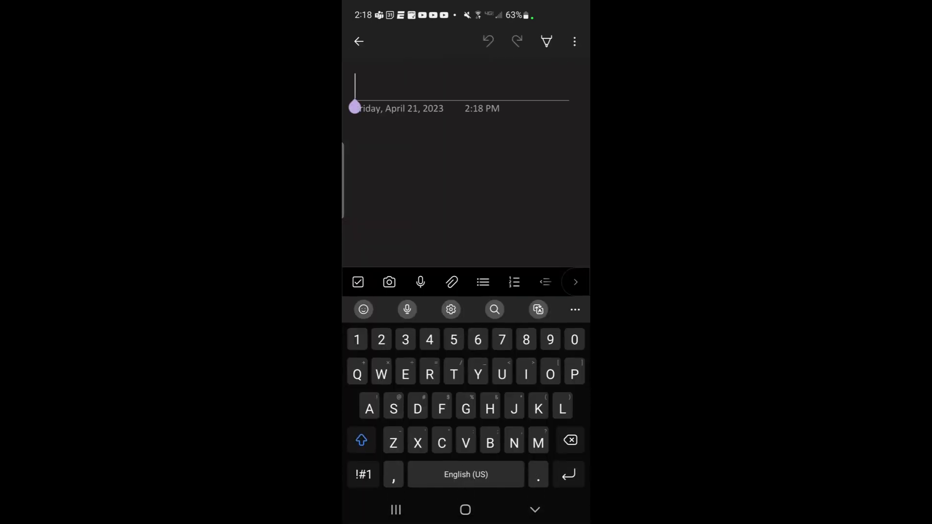
text(Trd)
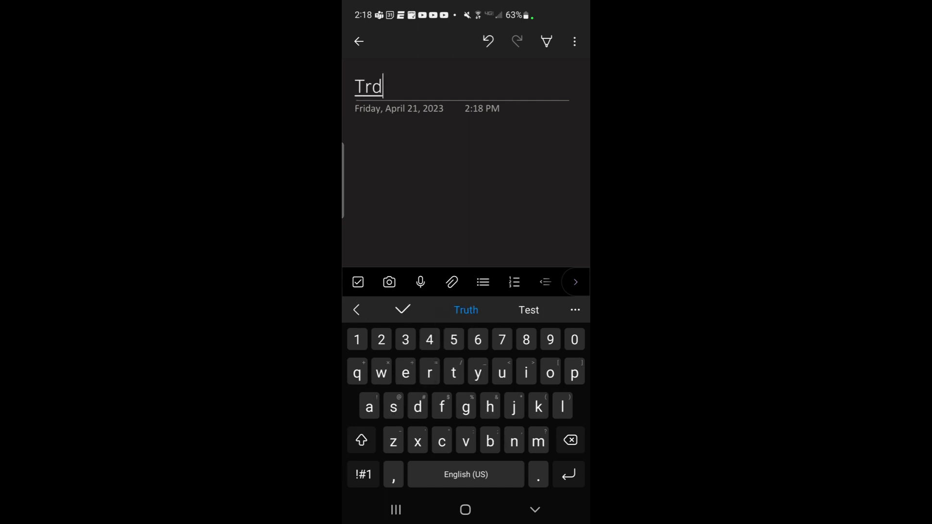
text(tedting)
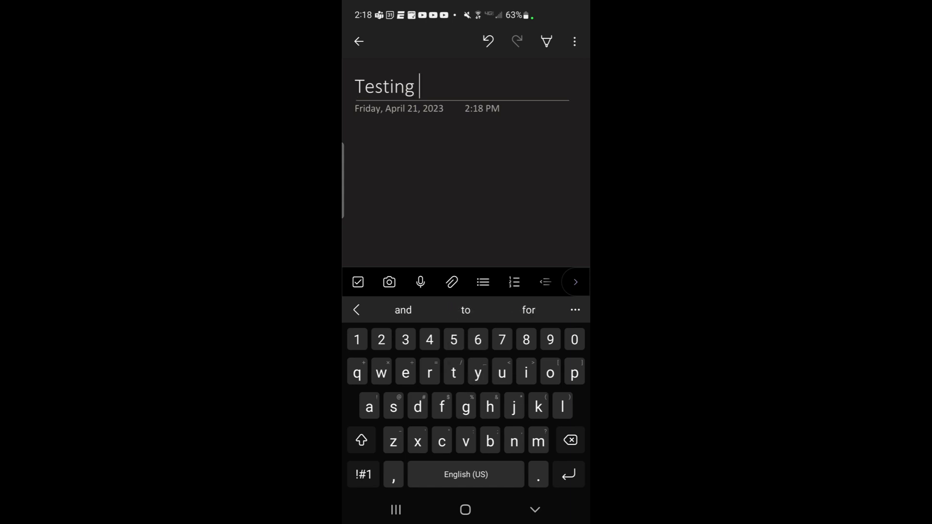
text( Sched)
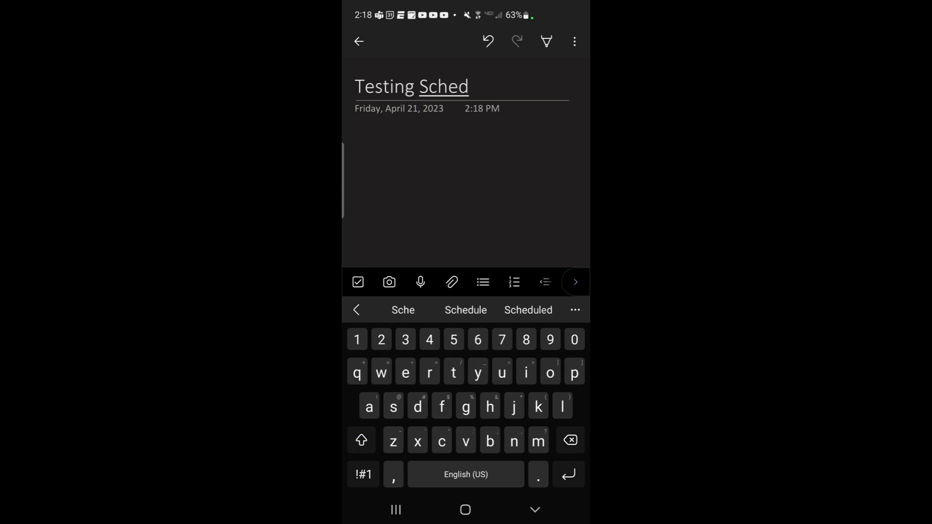
text(ule)
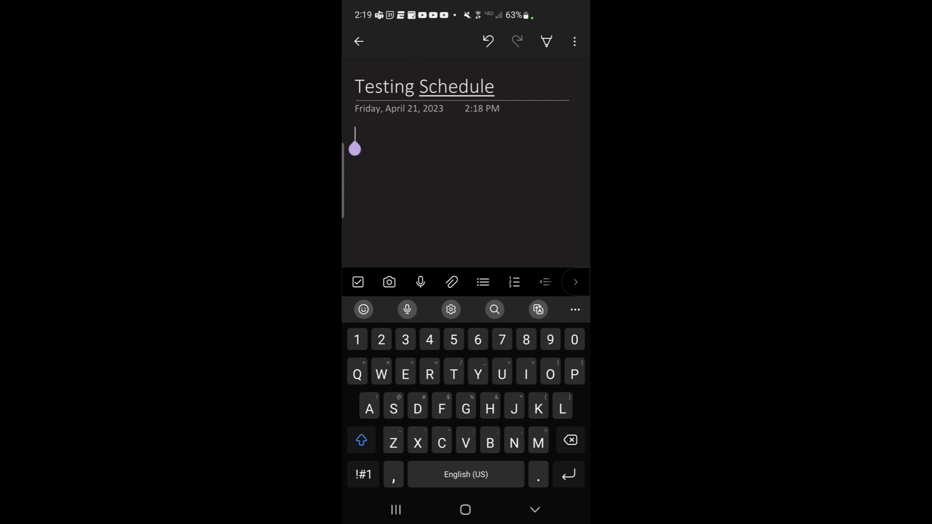
- Scan the printed testing schedule as a document, pull in the crop's lower border, and insert the scan into the page
click(389, 282)
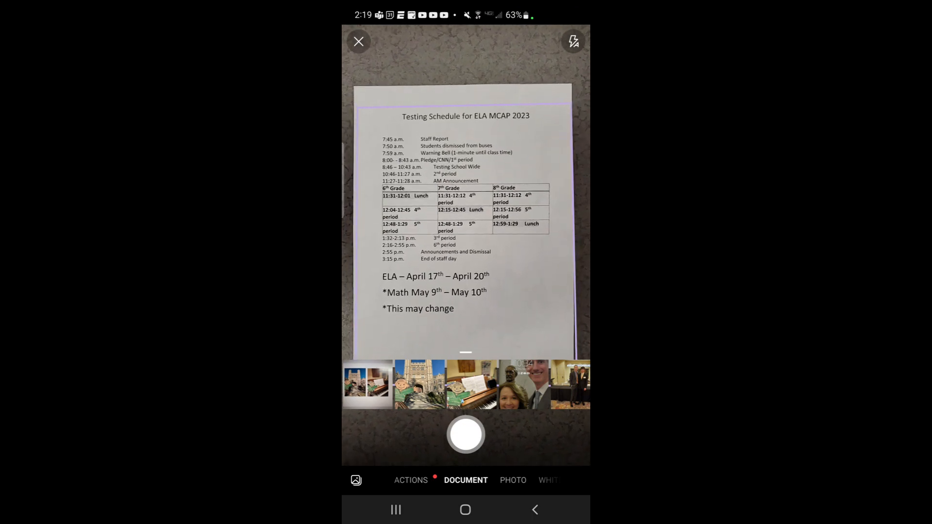
click(466, 435)
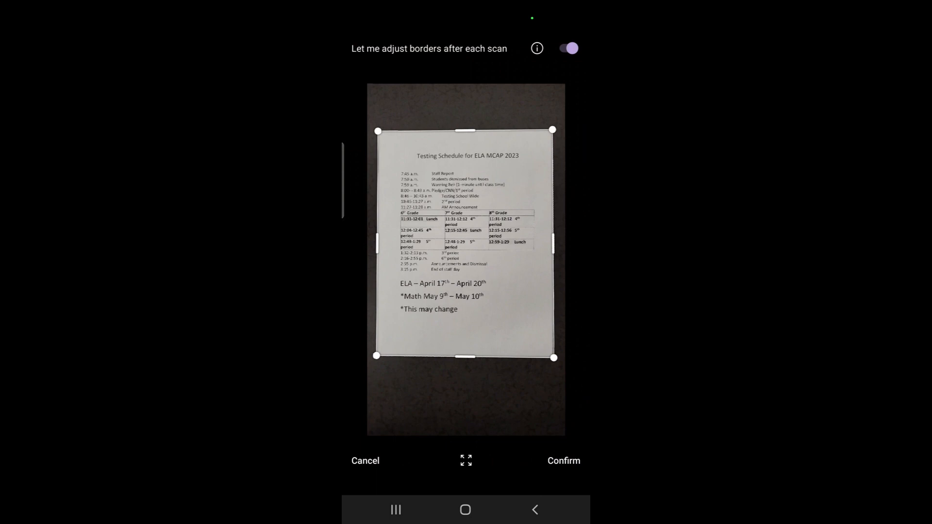
drag(466, 357, 465, 332)
drag(553, 334, 553, 332)
click(564, 461)
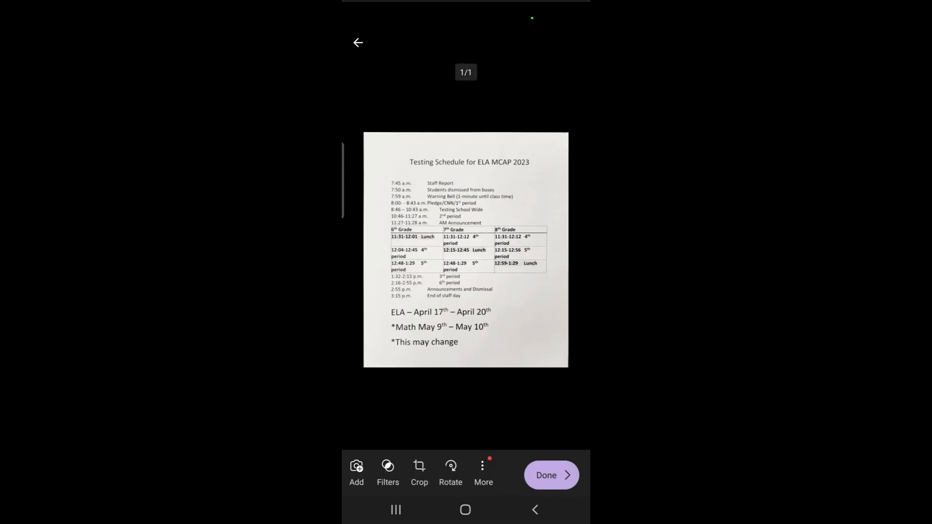
click(552, 473)
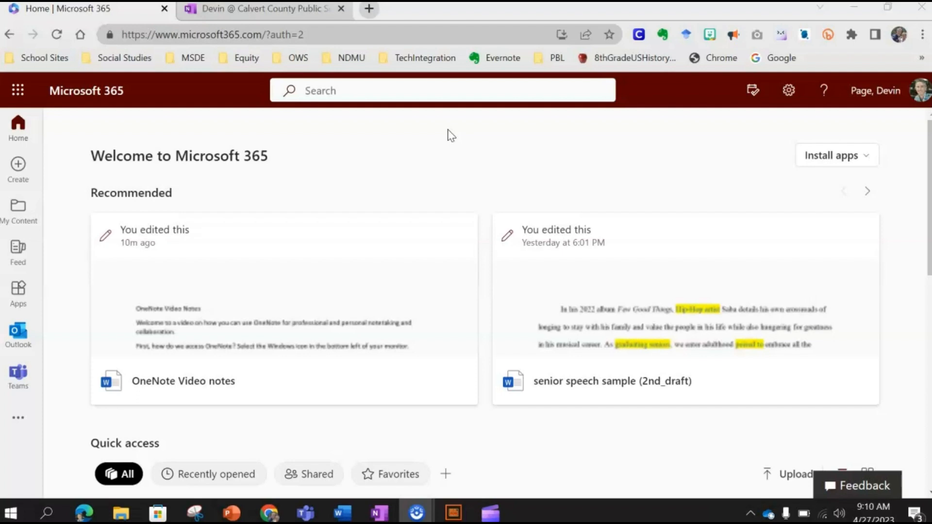
- Locate OneNote among the Microsoft 365 apps in the computer's browser, and switch to the already open notebook to view the Testing Schedule page
click(324, 149)
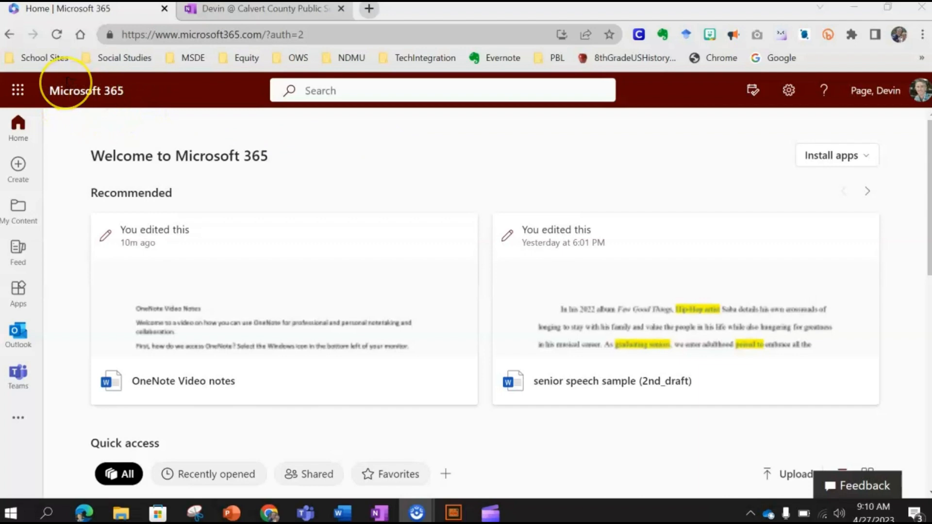
click(17, 92)
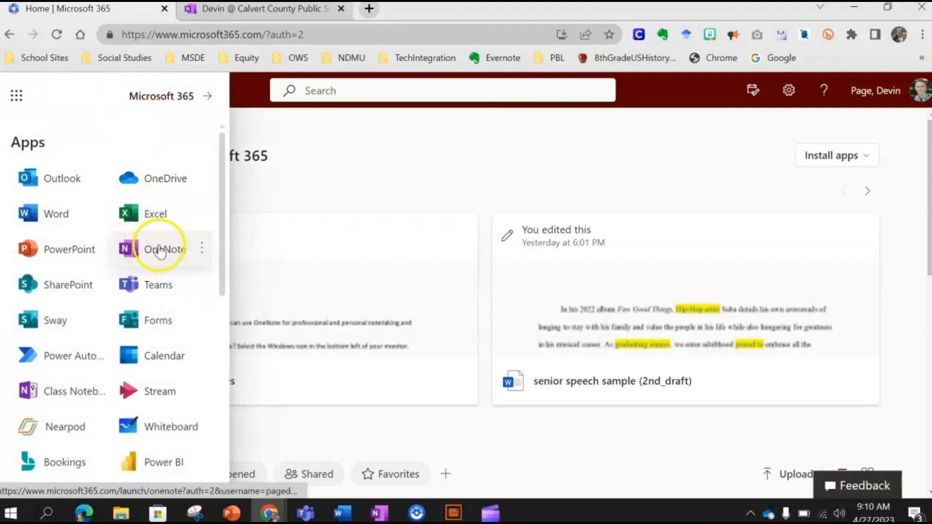
click(372, 143)
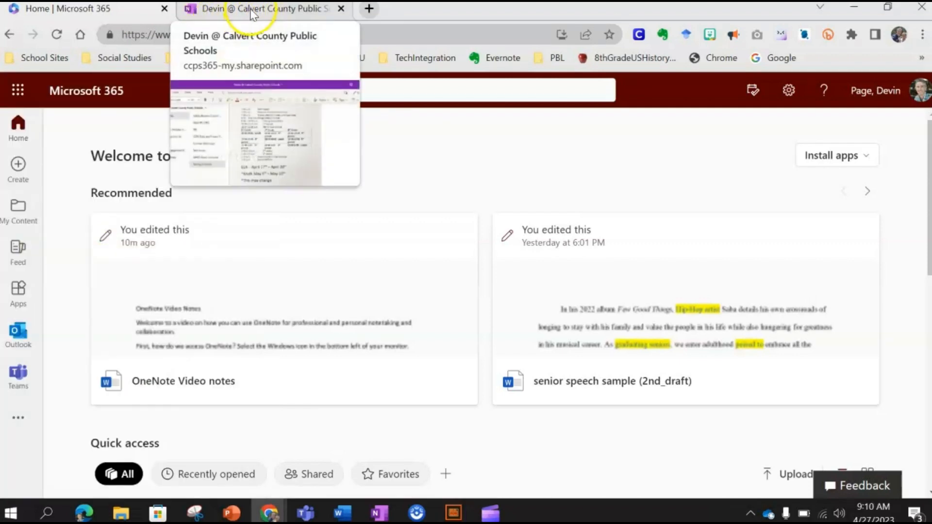
click(237, 11)
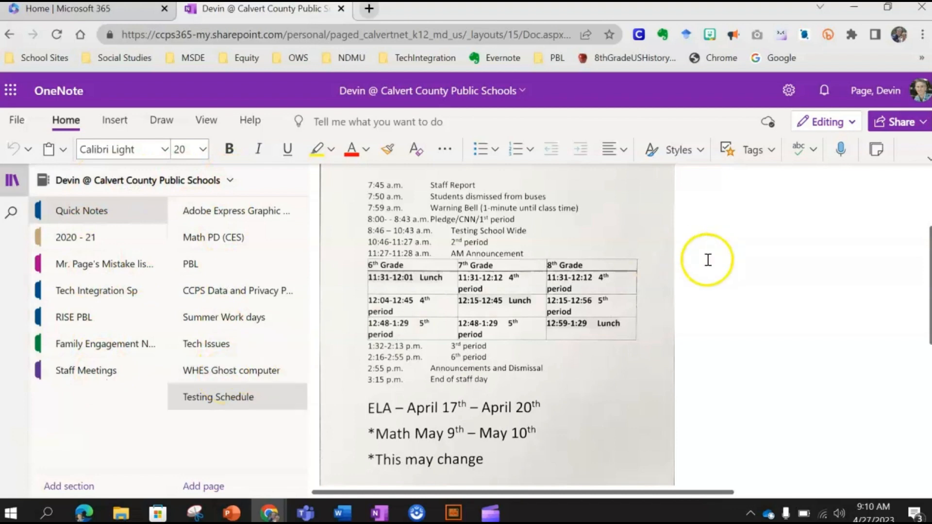
- Review the scanned schedule on the Testing Schedule page, from the page title to the ELA and Math testing dates
scroll(708, 260, up, 3)
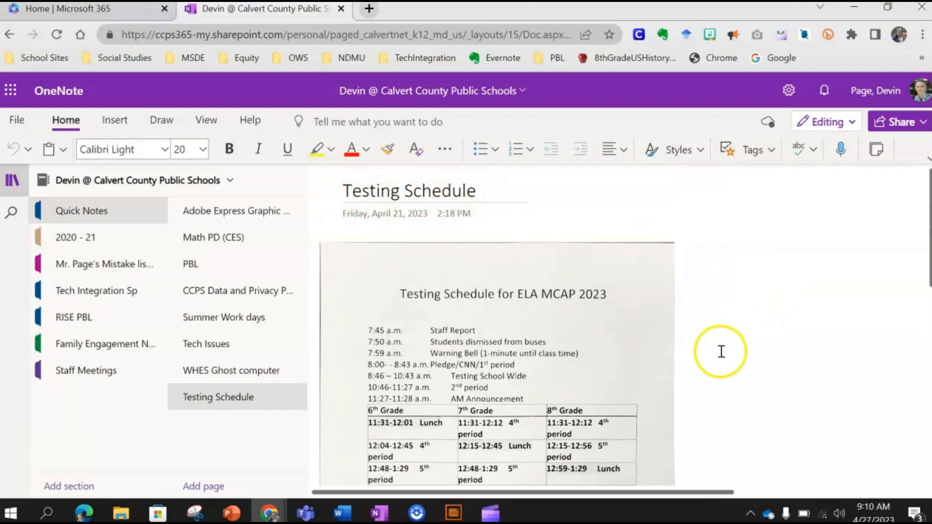
scroll(722, 352, down, 1)
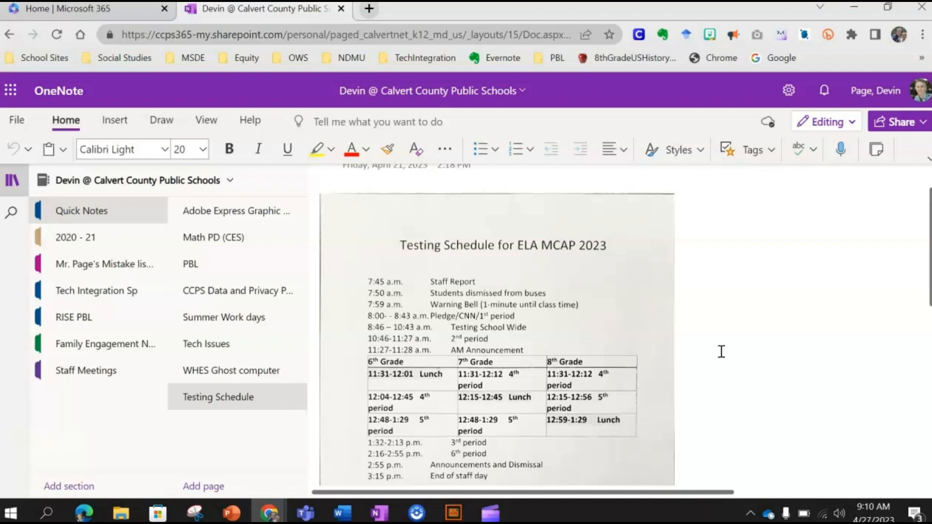
scroll(721, 351, down, 3)
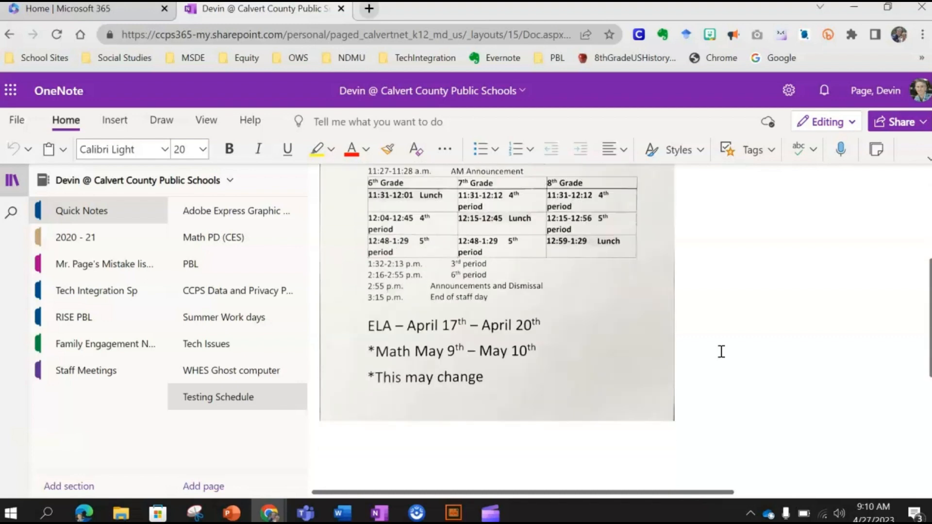
scroll(722, 352, up, 4)
scroll(722, 352, down, 2)
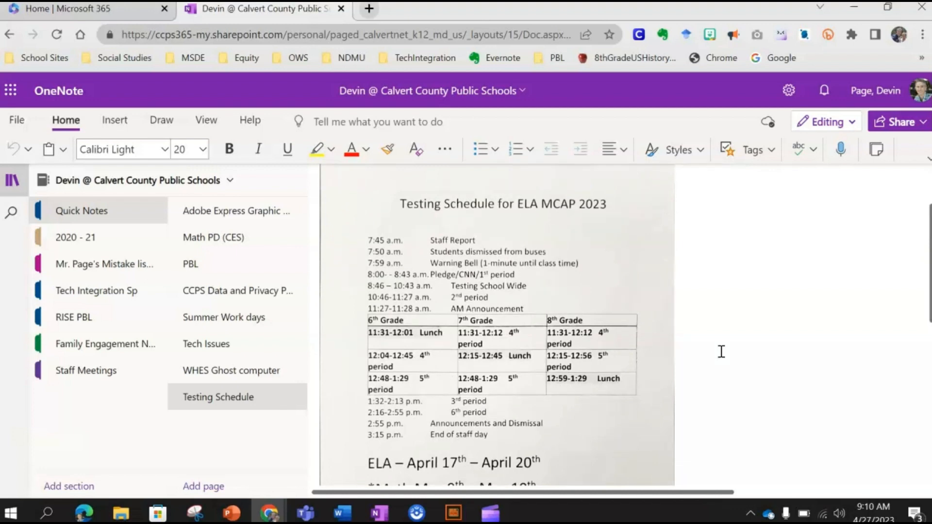
scroll(722, 352, up, 2)
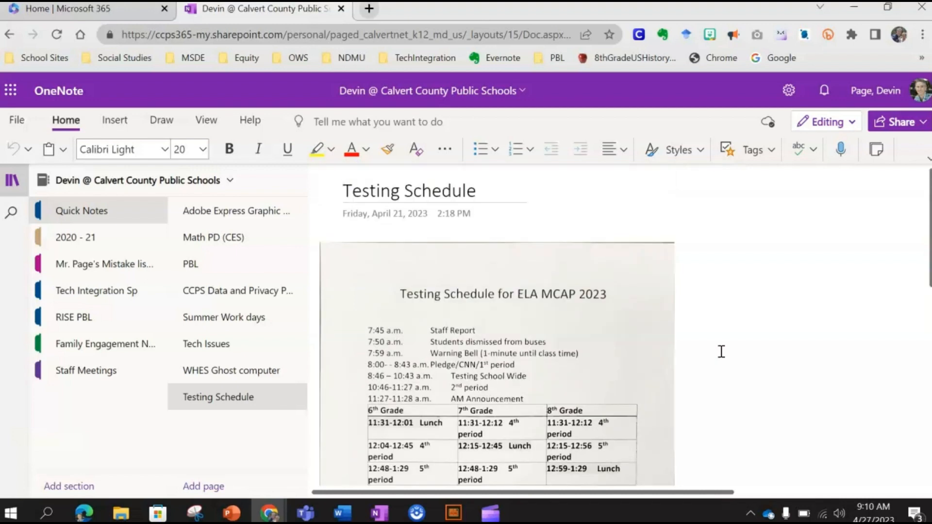
- Switch to the OneNote for Windows 10 desktop app and look over the scan on its Testing Schedule page
click(380, 514)
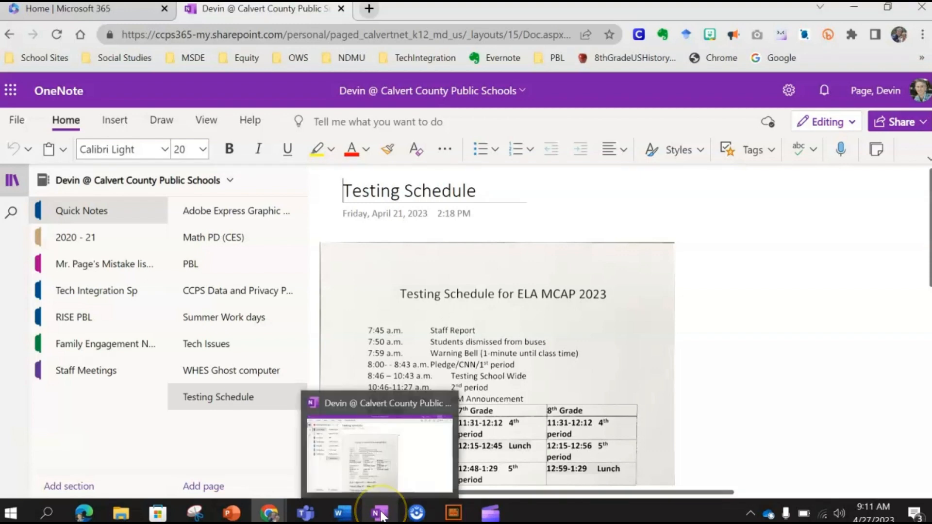
click(381, 514)
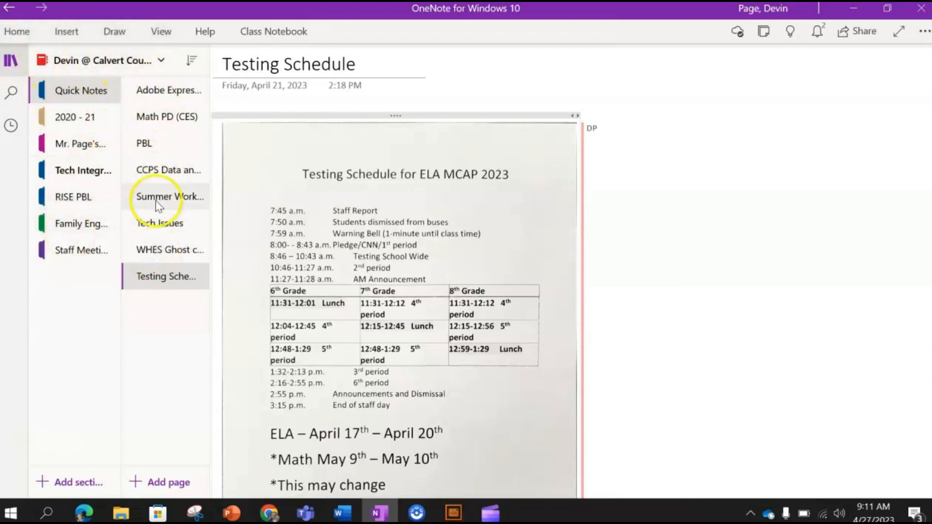
click(678, 215)
scroll(679, 216, down, 4)
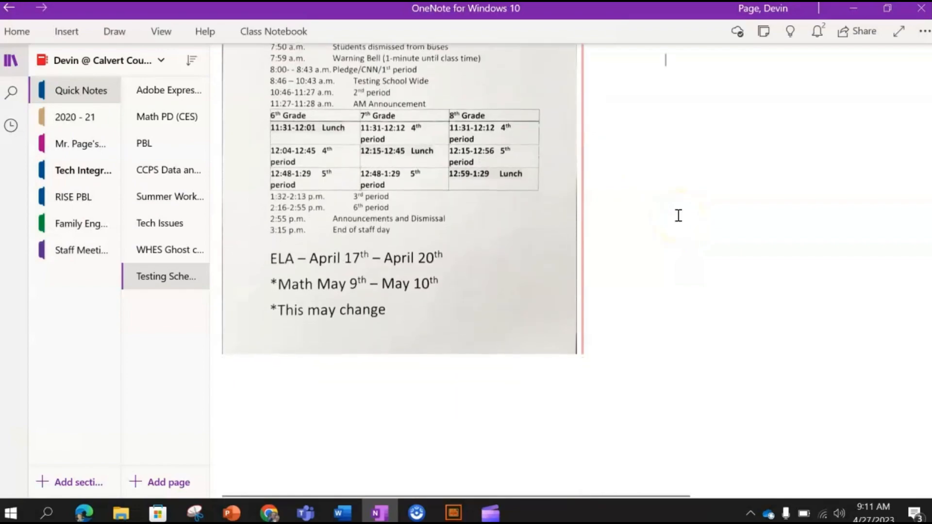
scroll(679, 215, up, 5)
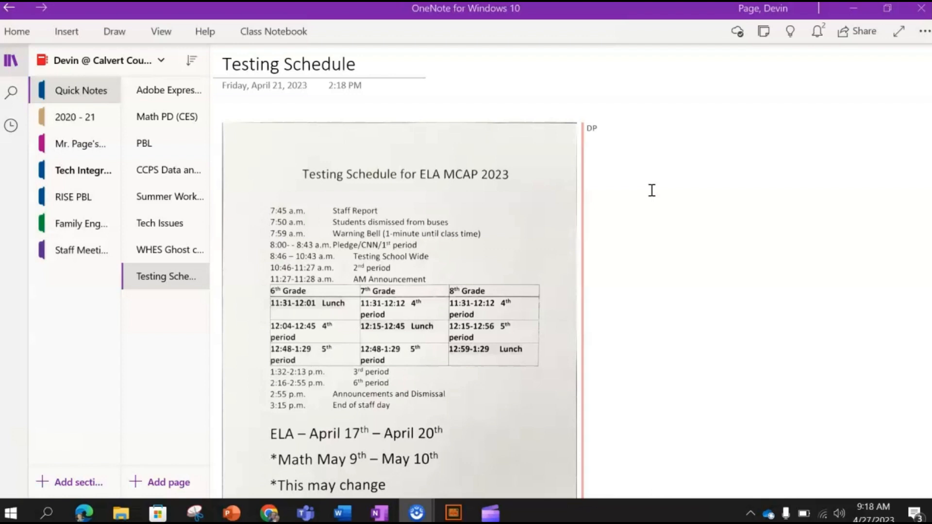
text(- Handouts)
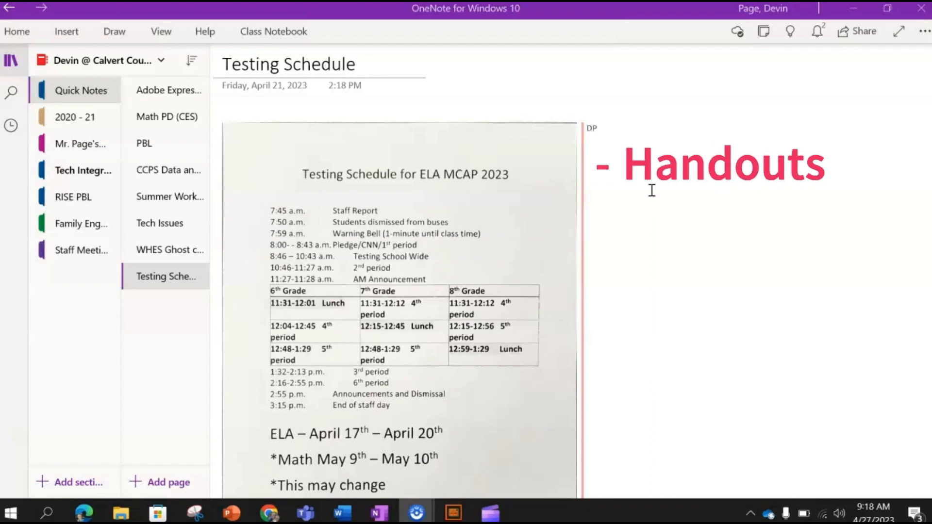
key(Return)
text(- Student work)
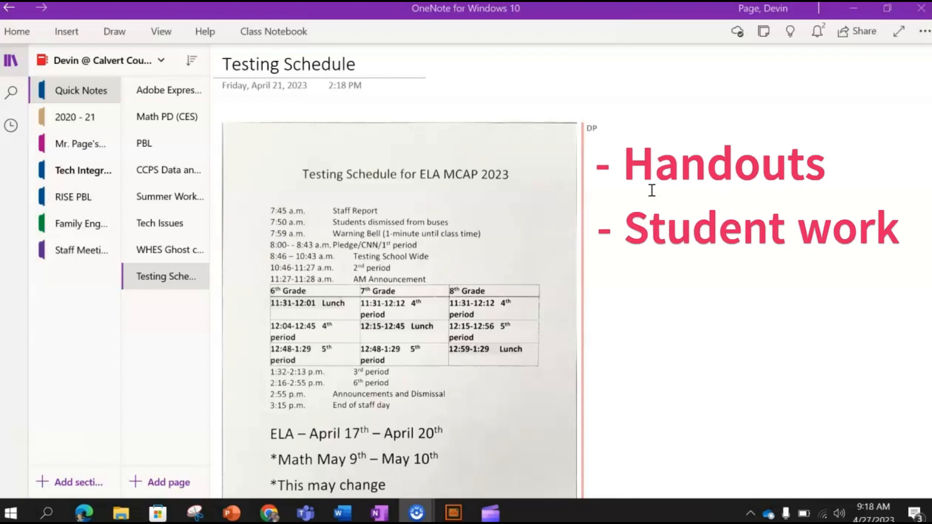
key(Return)
text(- Flyers)
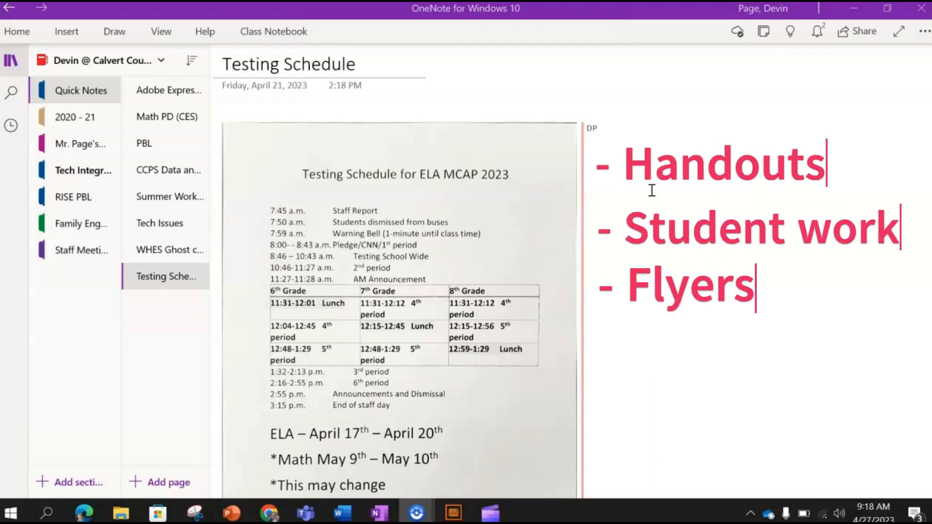